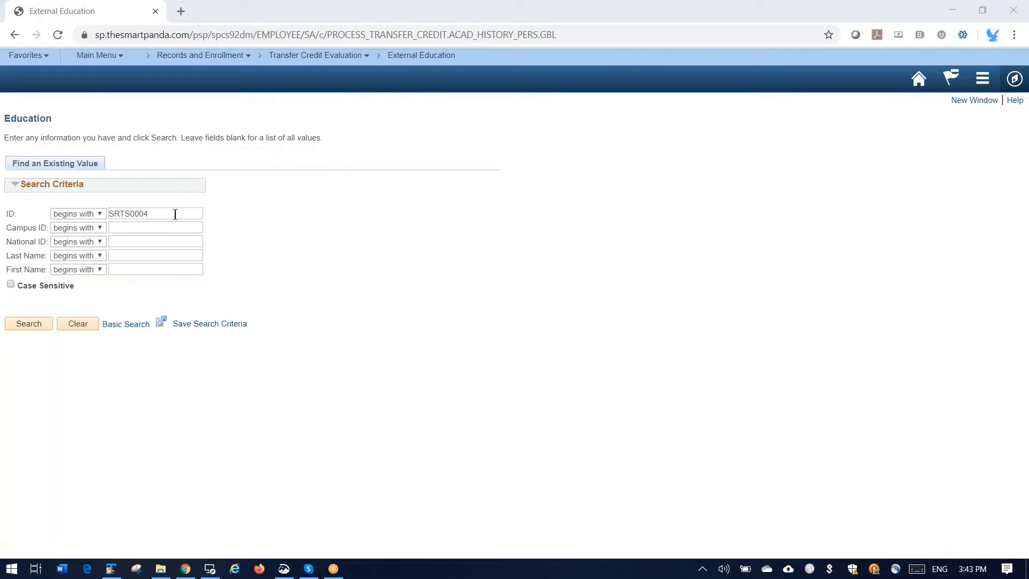
Step: Open the student's external education record with Long Beach City College and show its Raptor Launch page
{"action": "left_click", "coordinate": [33, 324]}
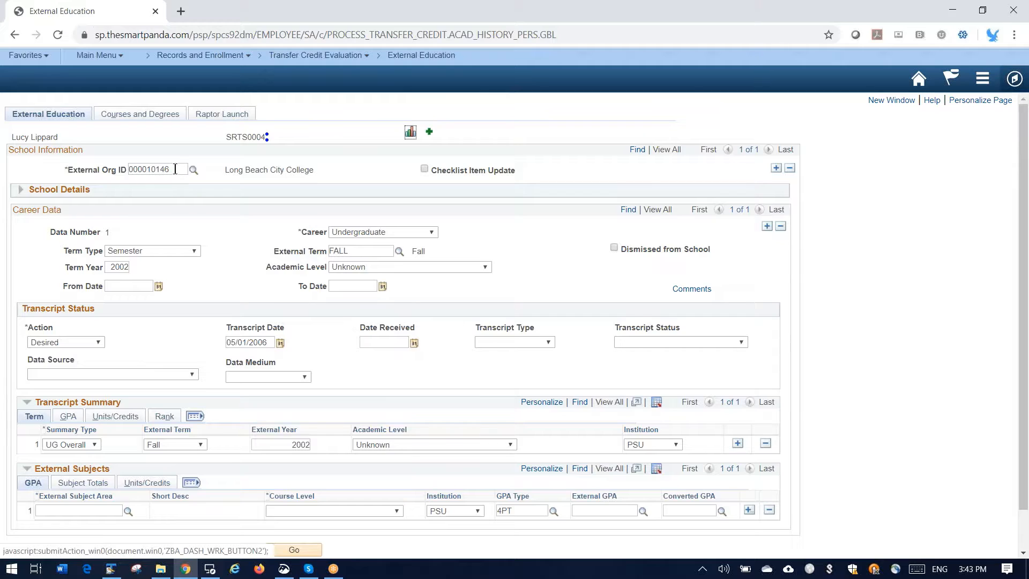
{"action": "left_click_drag", "start_coordinate": [175, 170], "coordinate": [132, 171]}
{"action": "left_click", "coordinate": [241, 170]}
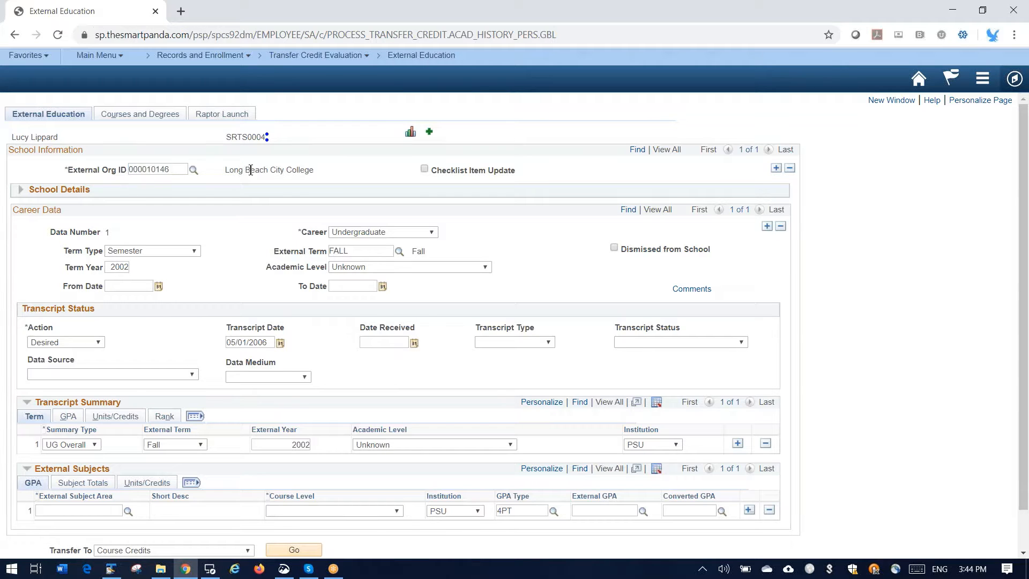
{"action": "double_click", "coordinate": [250, 170]}
{"action": "left_click", "coordinate": [218, 116]}
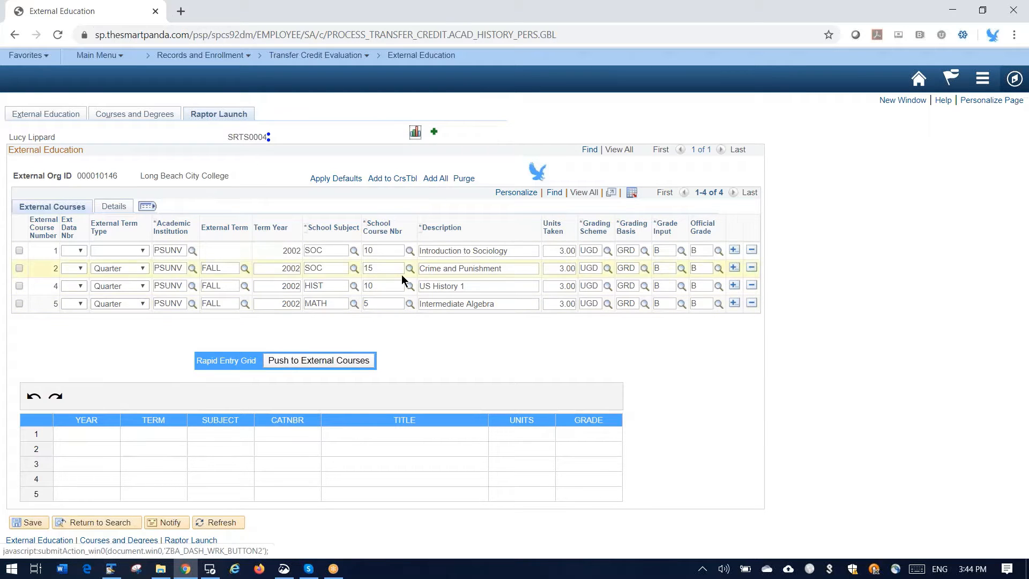
Step: Try to purge all external courses from the Long Beach City College transcript and dismiss the transfer model message
{"action": "left_click", "coordinate": [464, 179]}
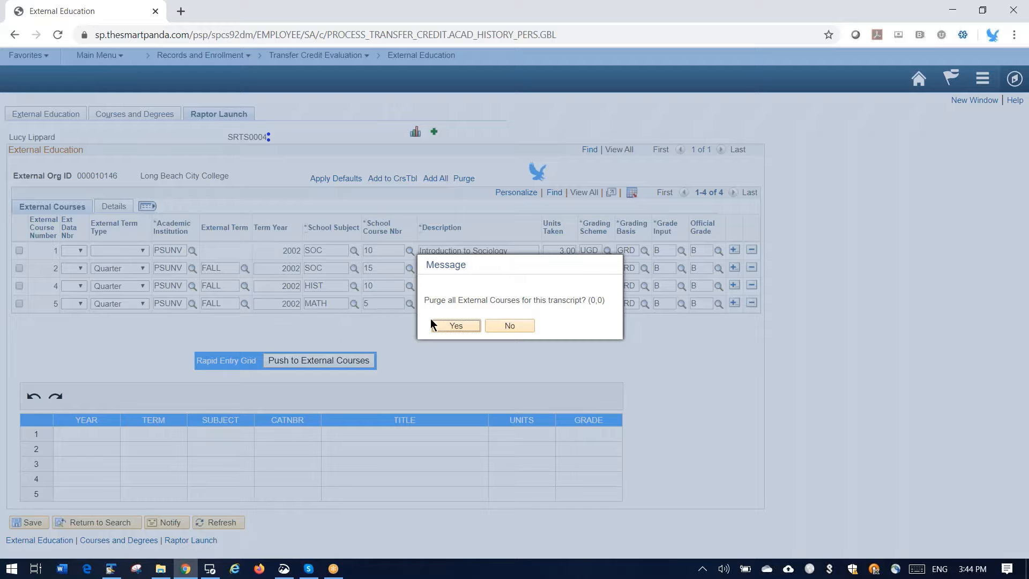
{"action": "left_click", "coordinate": [475, 326]}
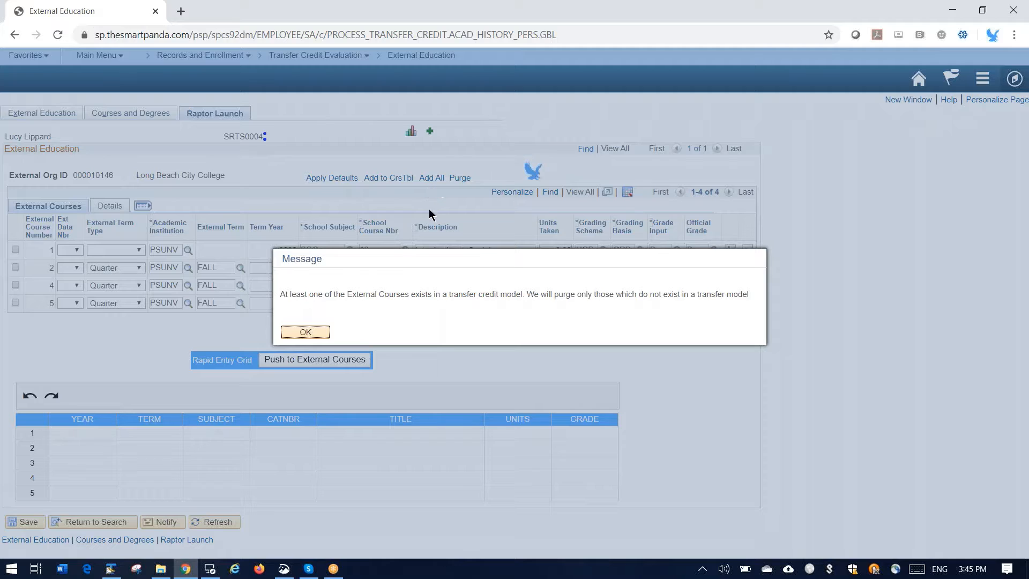
{"action": "left_click_drag", "start_coordinate": [328, 294], "coordinate": [540, 296]}
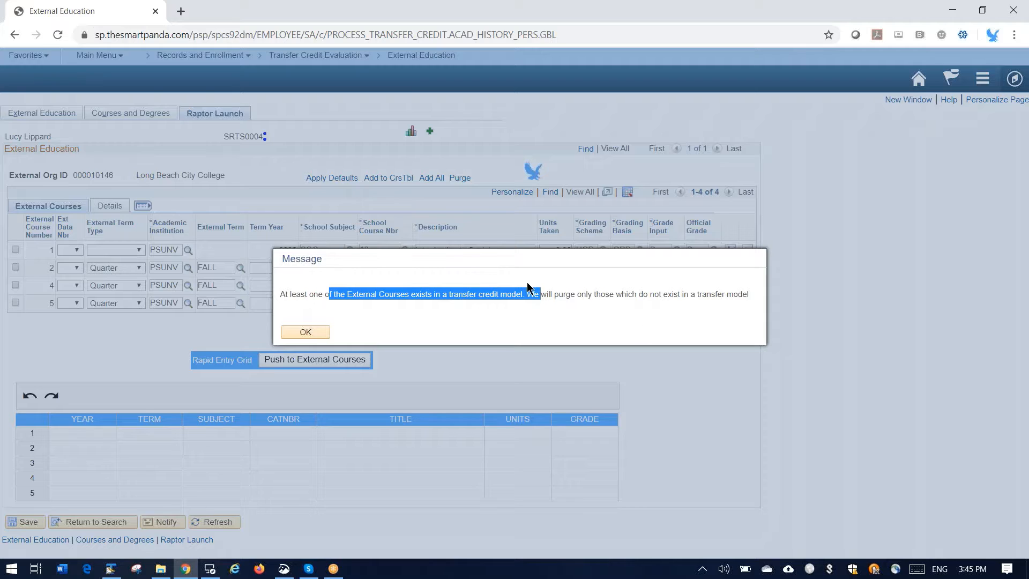
{"action": "left_click", "coordinate": [545, 298]}
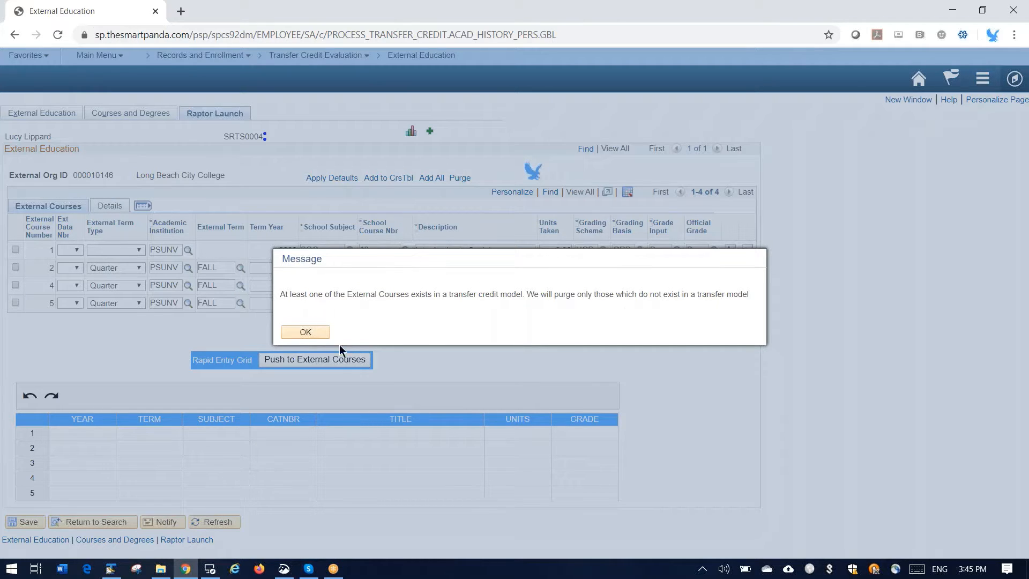
{"action": "left_click", "coordinate": [305, 333]}
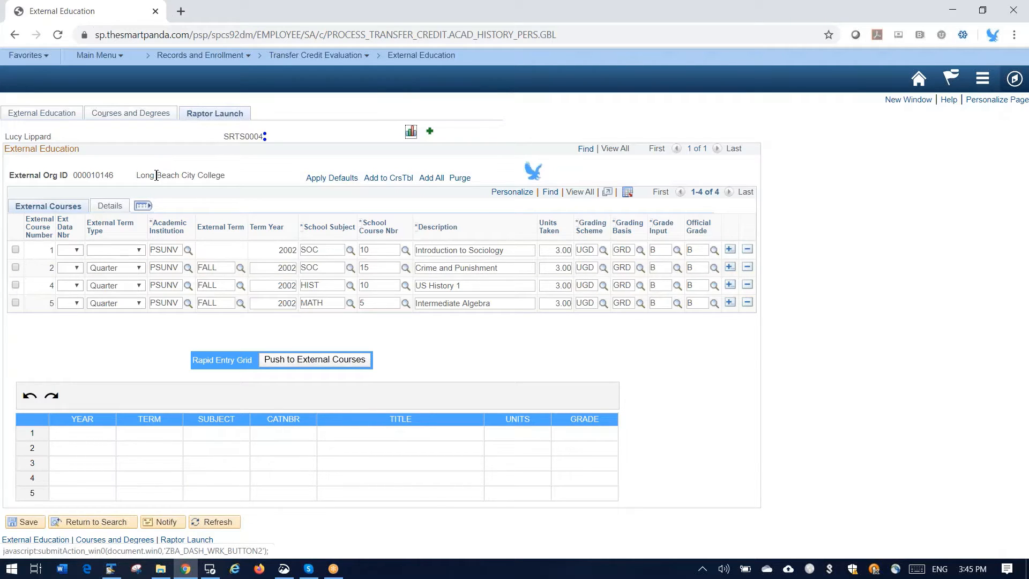
Step: Add a school entry to the student's External Education record with Swarthmore College as the external organization
{"action": "left_click", "coordinate": [63, 118]}
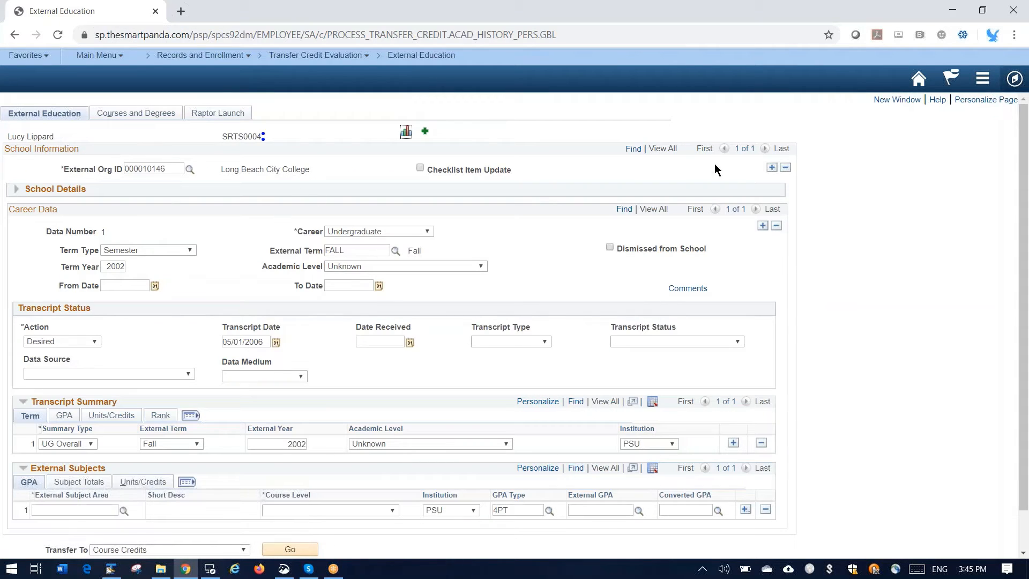
{"action": "left_click", "coordinate": [772, 167]}
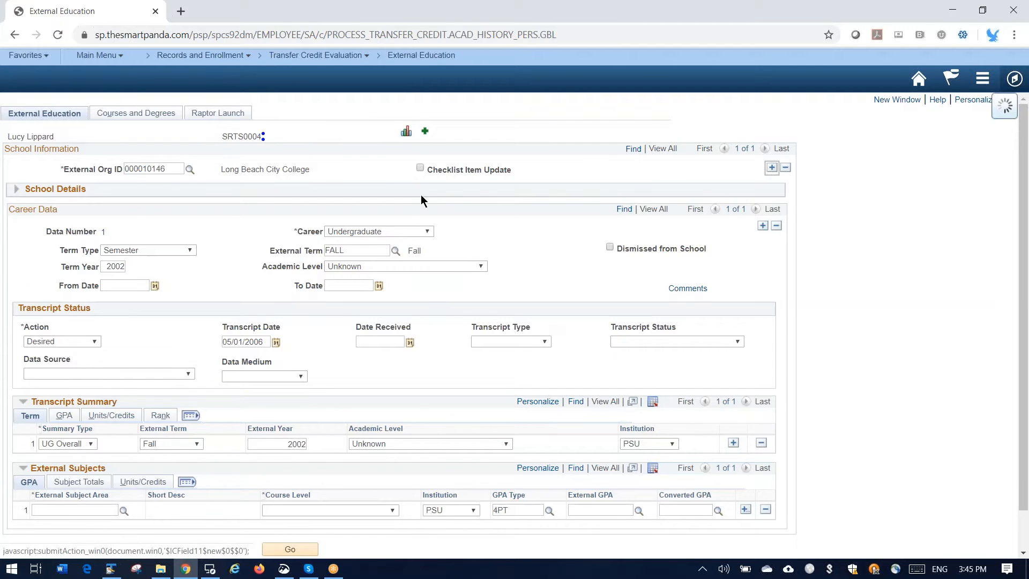
{"action": "left_click", "coordinate": [190, 170]}
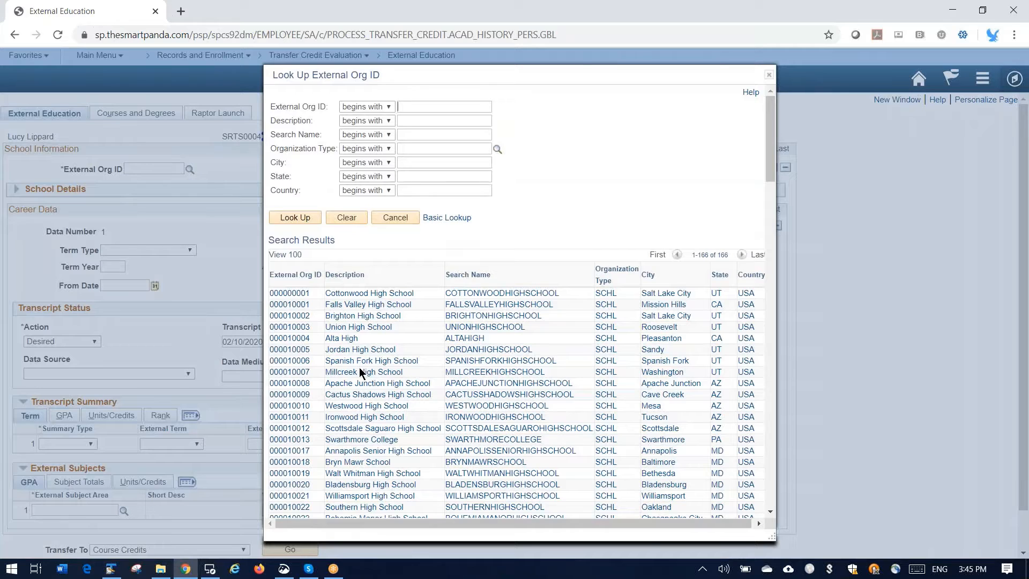
{"action": "left_click", "coordinate": [362, 439]}
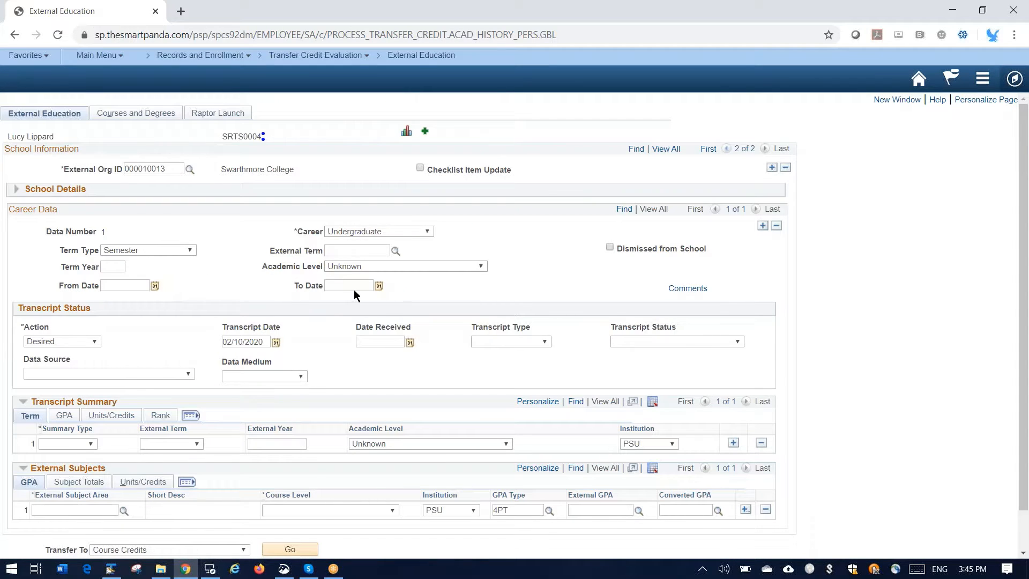
Step: Set the Swarthmore College transcript action to Received and save the record
{"action": "left_click", "coordinate": [86, 343]}
{"action": "left_click", "coordinate": [54, 377]}
{"action": "scroll", "coordinate": [209, 349], "scroll_direction": "down", "scroll_amount": 2}
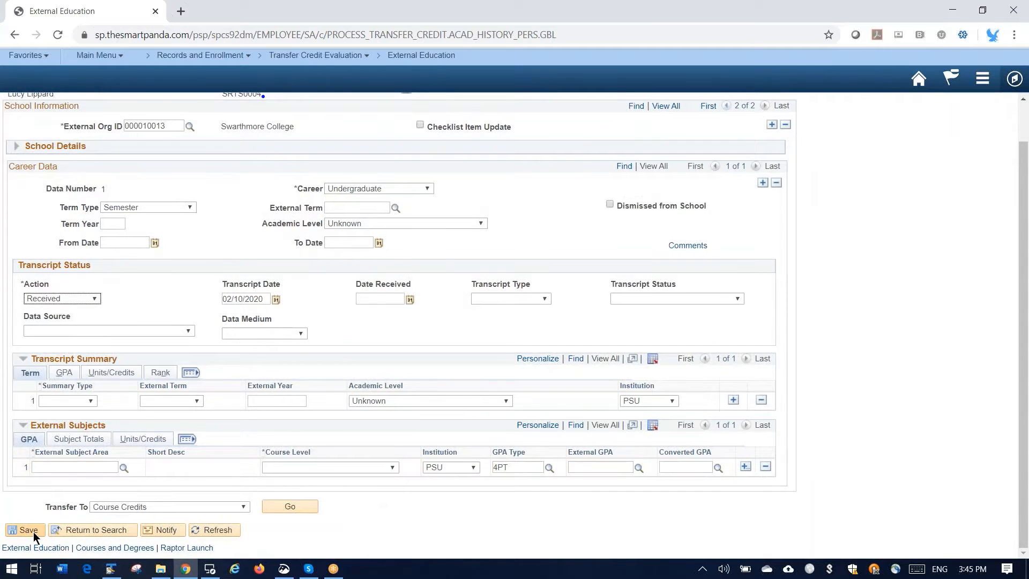
{"action": "left_click", "coordinate": [25, 530]}
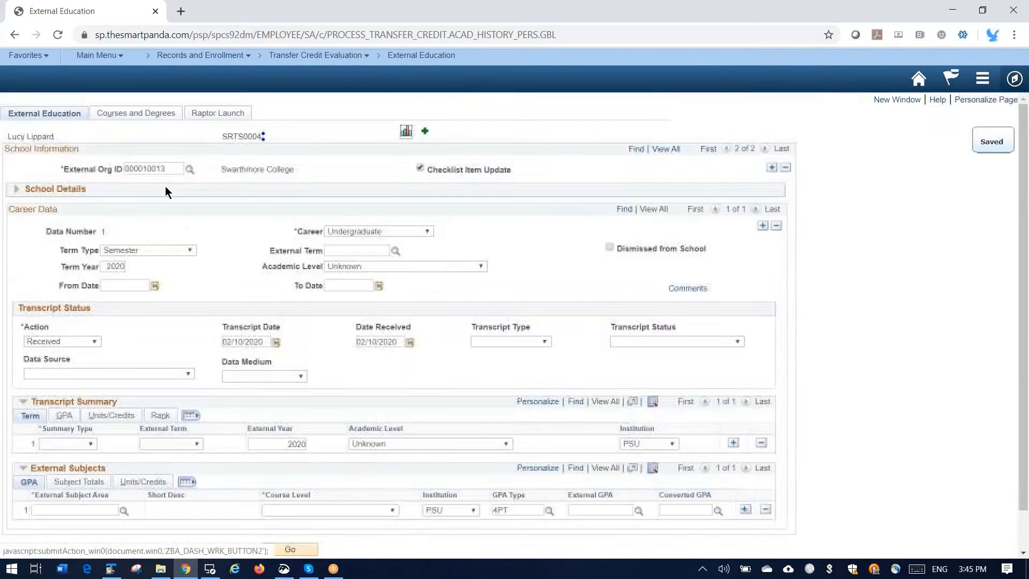
Step: Review the Swarthmore College course pages and launch the Raptor tool from Raptor Launch in a maximized window
{"action": "left_click", "coordinate": [216, 114]}
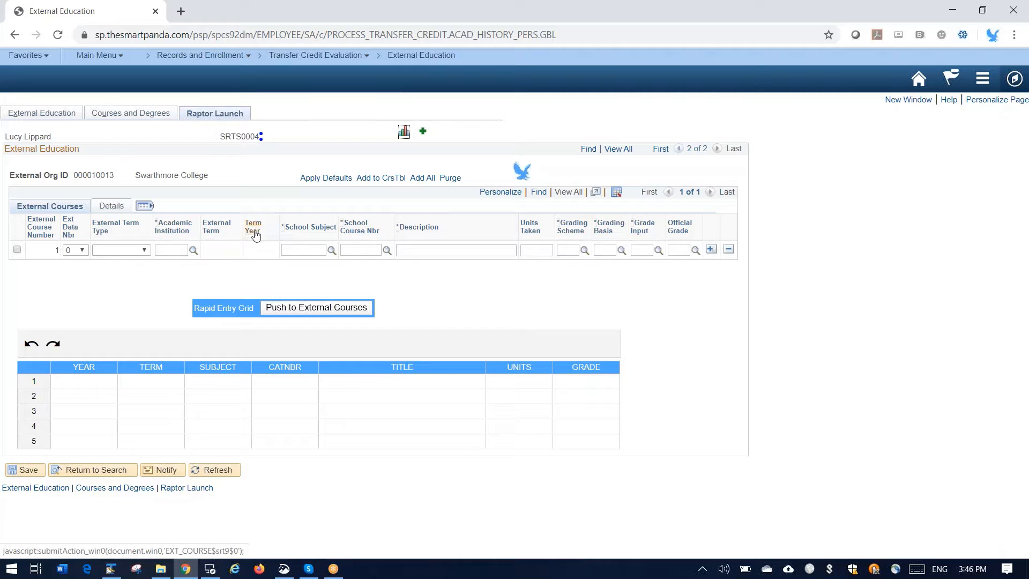
{"action": "left_click", "coordinate": [150, 119]}
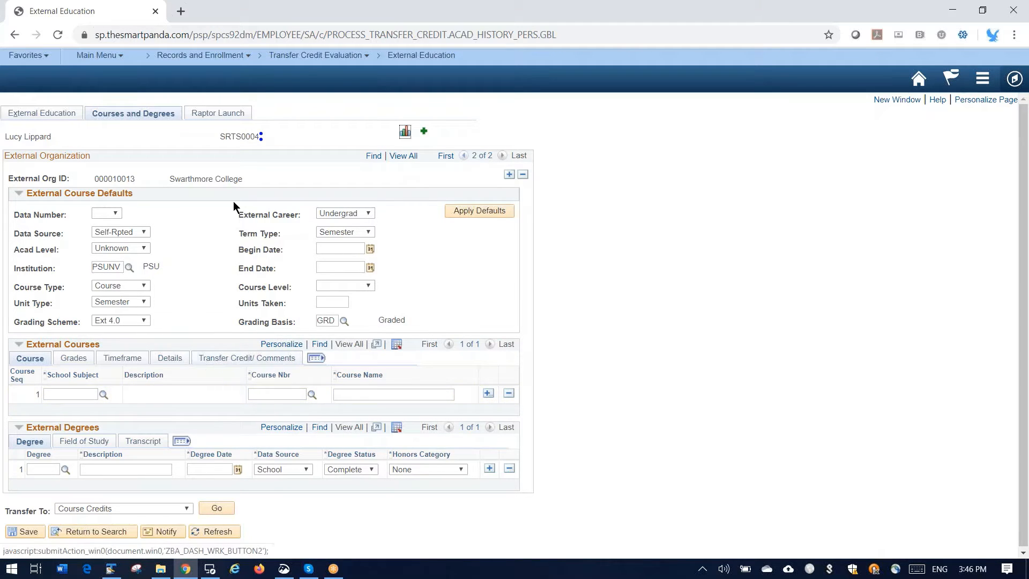
{"action": "left_click", "coordinate": [225, 114]}
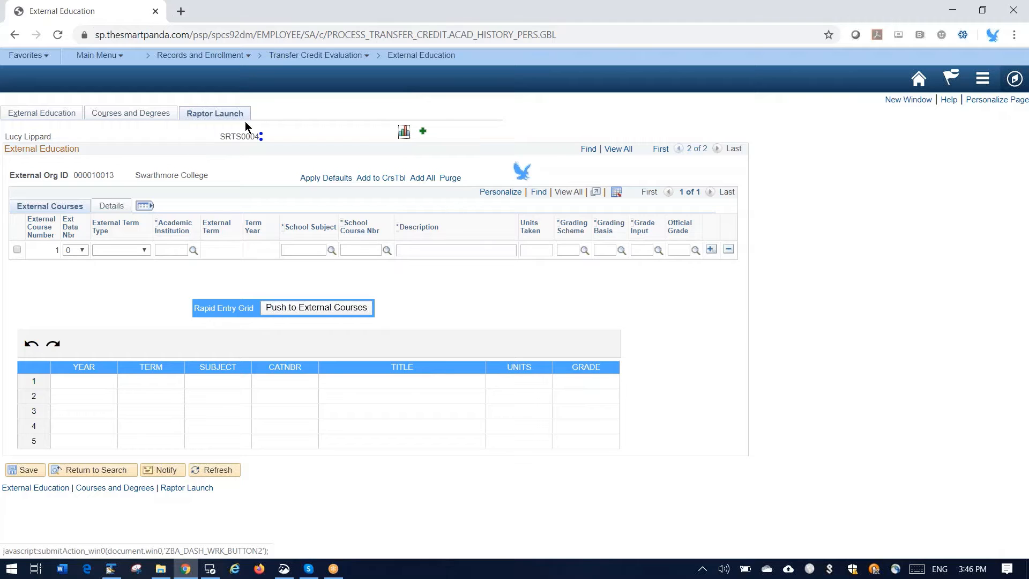
{"action": "left_click", "coordinate": [526, 175]}
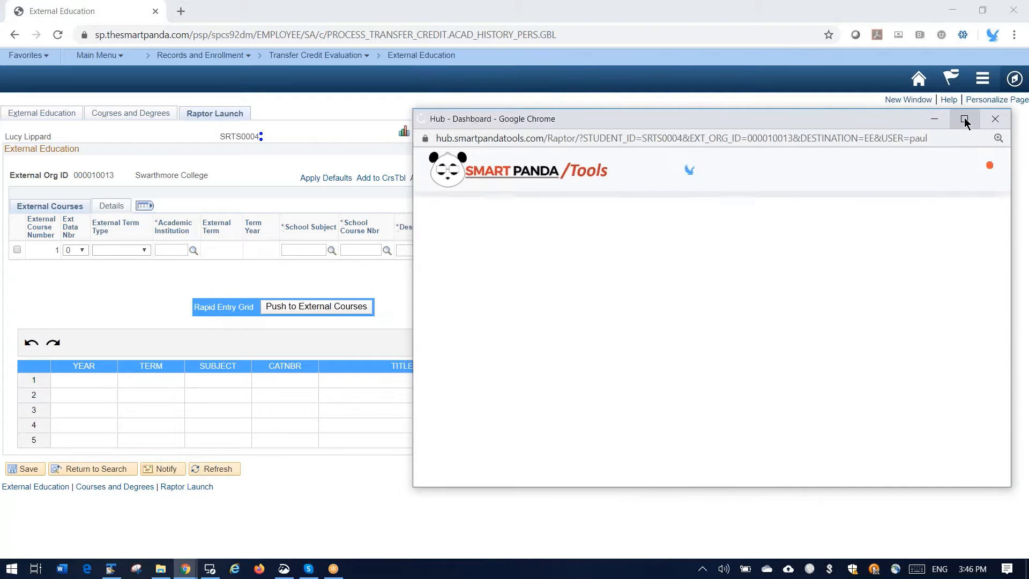
{"action": "left_click", "coordinate": [965, 119]}
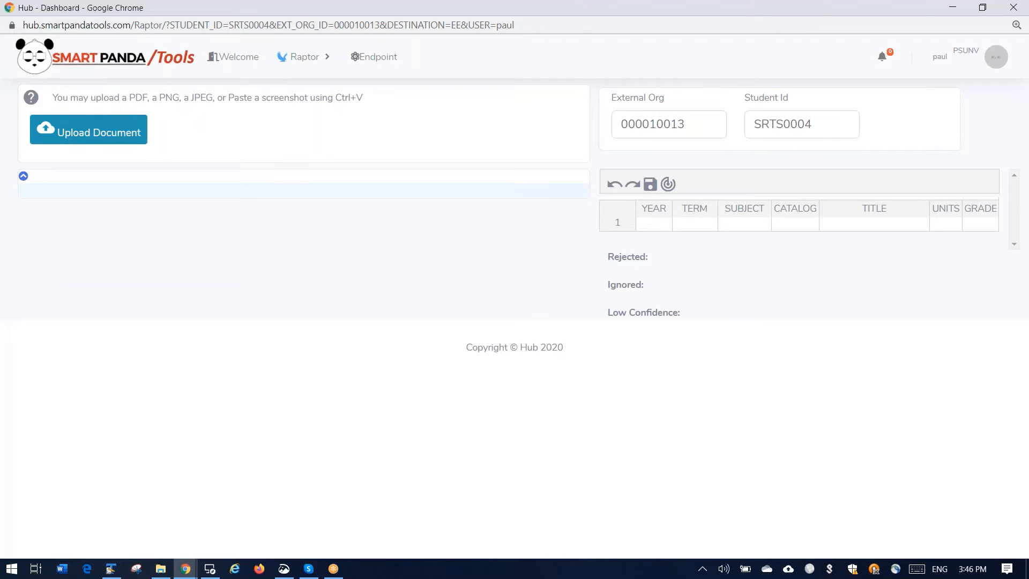
Step: Upload the transcript image cuyahoga-test-section2.png and process it to extract its courses
{"action": "left_click", "coordinate": [89, 129]}
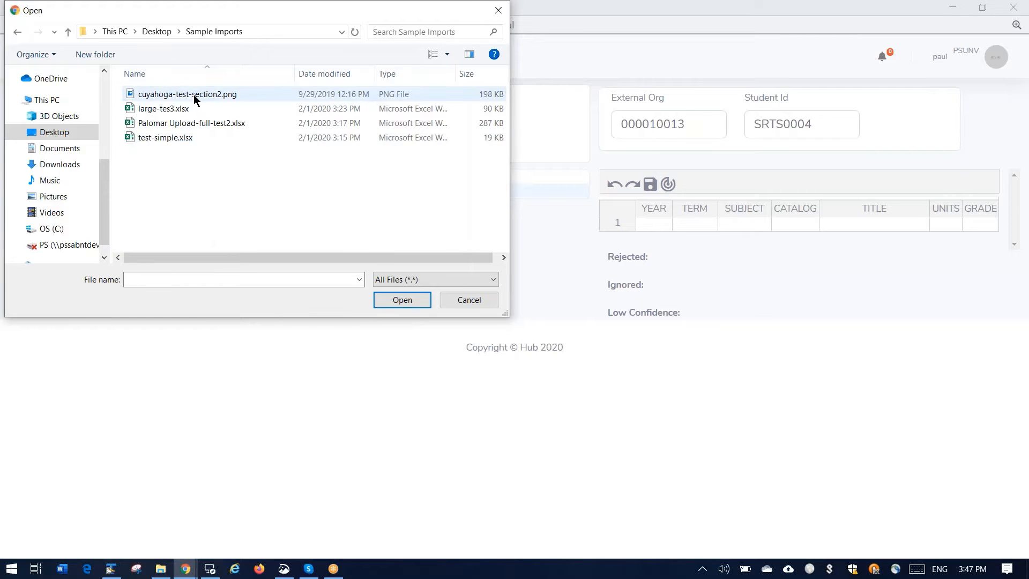
{"action": "left_click", "coordinate": [194, 99]}
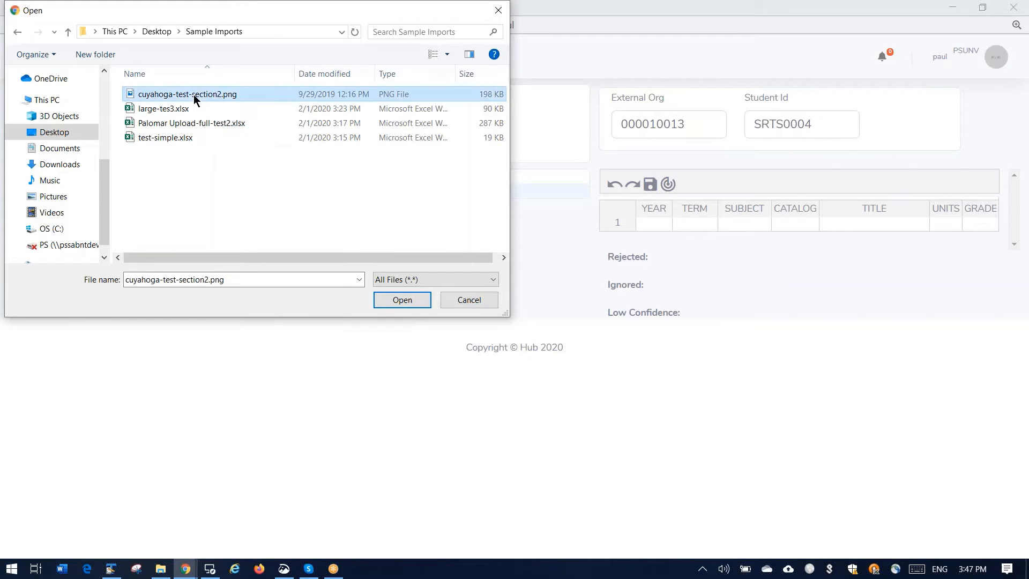
{"action": "left_click", "coordinate": [403, 301]}
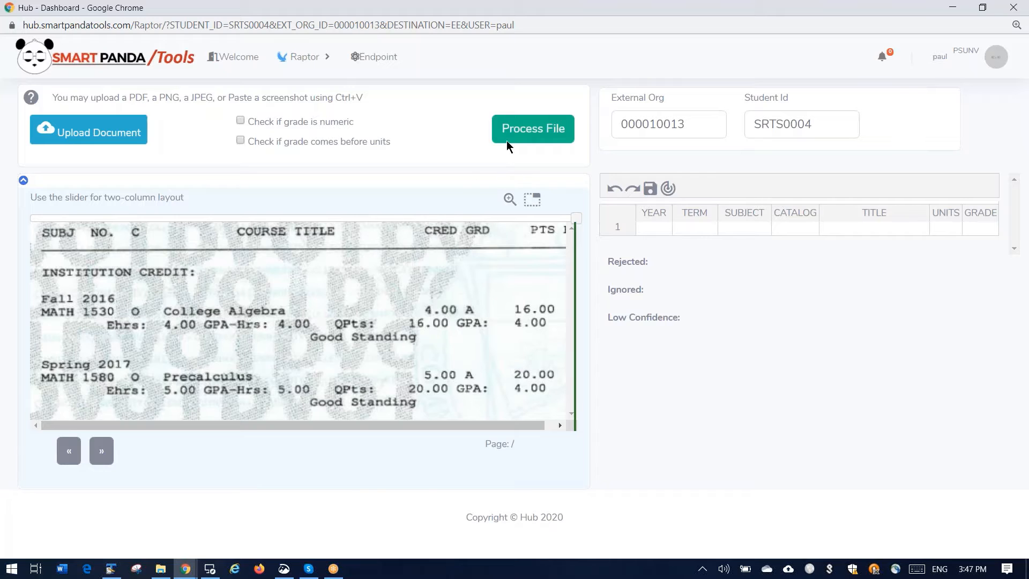
{"action": "left_click", "coordinate": [525, 132]}
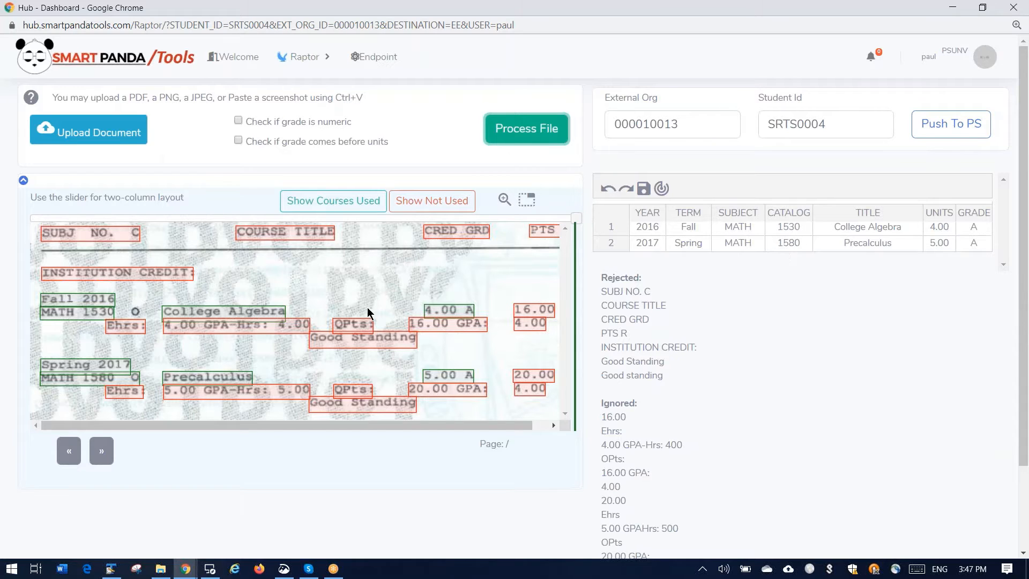
Step: Check the Swarthmore College course grid in External Education, return to the Raptor tool, and push the extracted courses to PS
{"action": "left_click", "coordinate": [964, 131]}
{"action": "left_click", "coordinate": [184, 568]}
{"action": "left_click", "coordinate": [110, 541]}
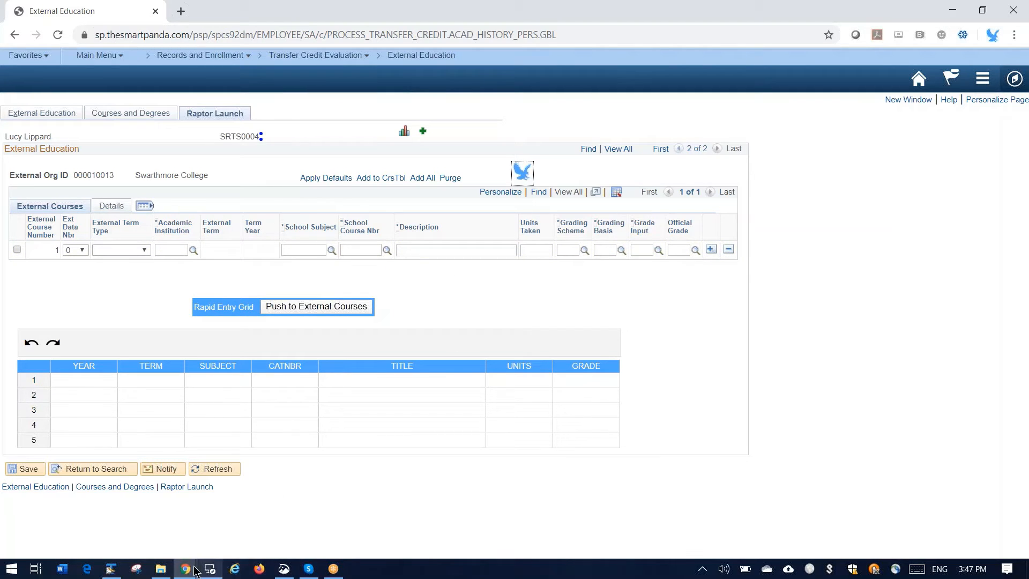
{"action": "mouse_move", "coordinate": [196, 570]}
{"action": "left_click", "coordinate": [237, 540]}
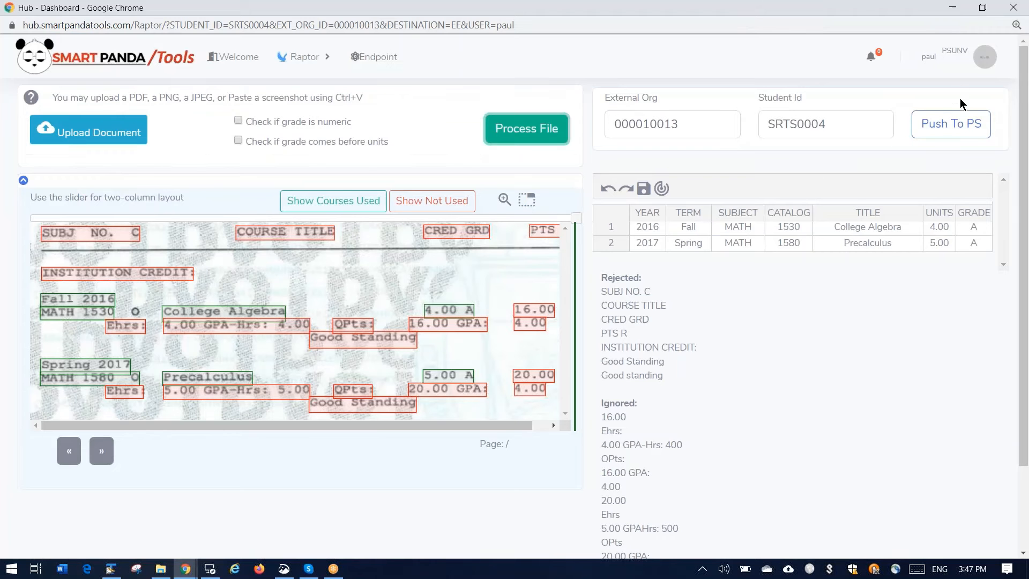
{"action": "left_click", "coordinate": [951, 124]}
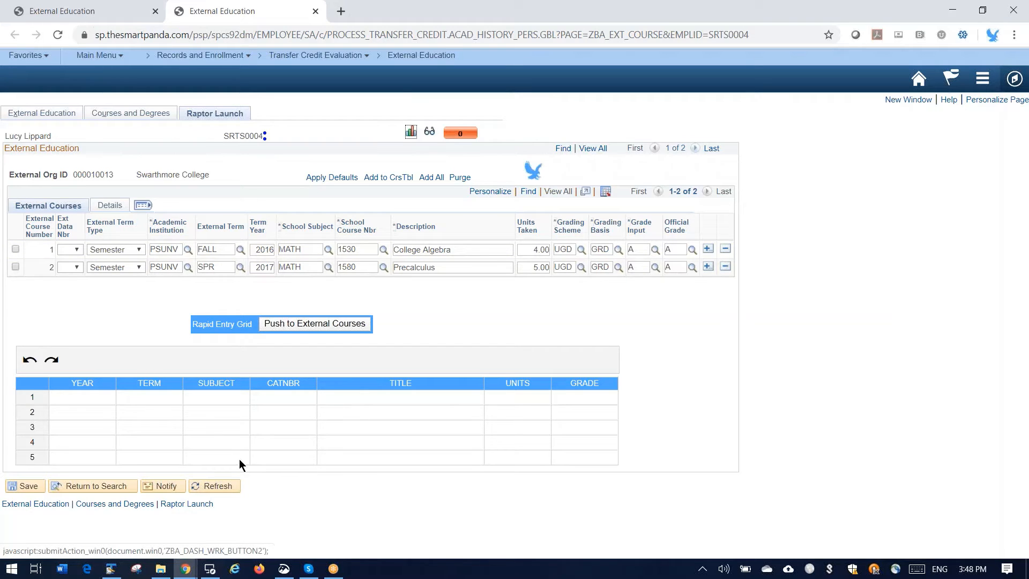
Step: Purge all external courses from the Swarthmore College transcript and confirm the purge
{"action": "mouse_move", "coordinate": [188, 574]}
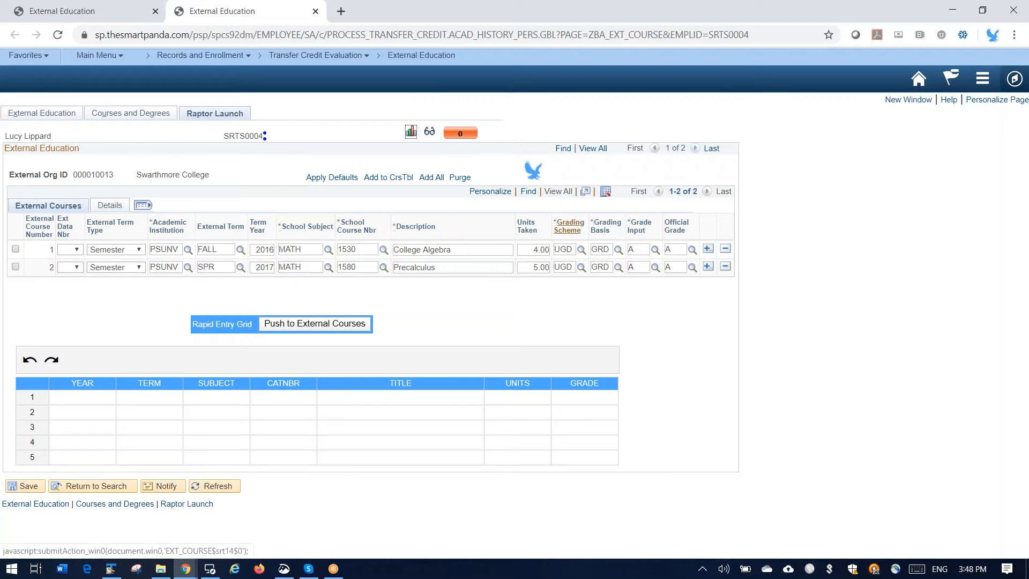
{"action": "left_click", "coordinate": [459, 178]}
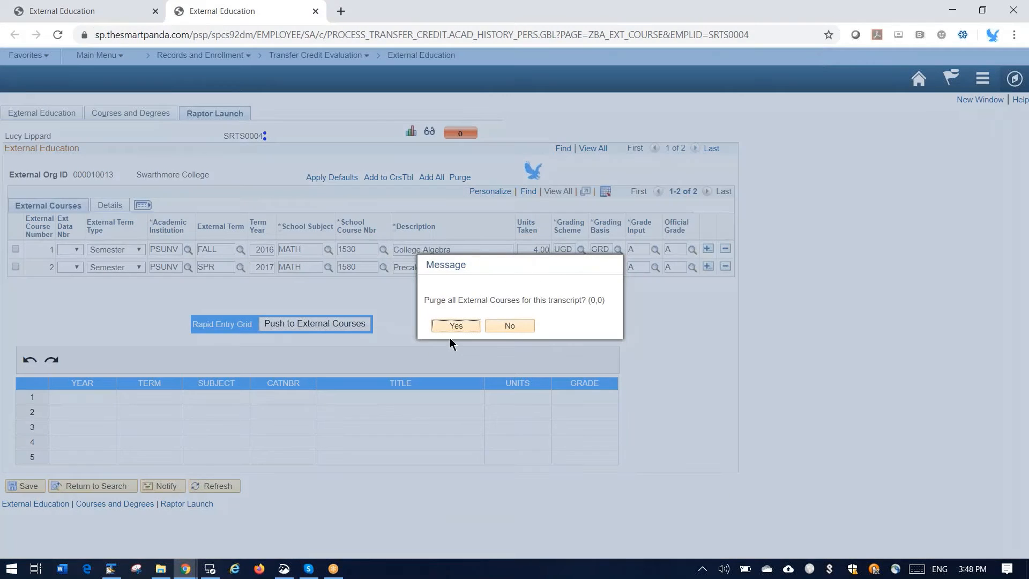
{"action": "left_click", "coordinate": [459, 323]}
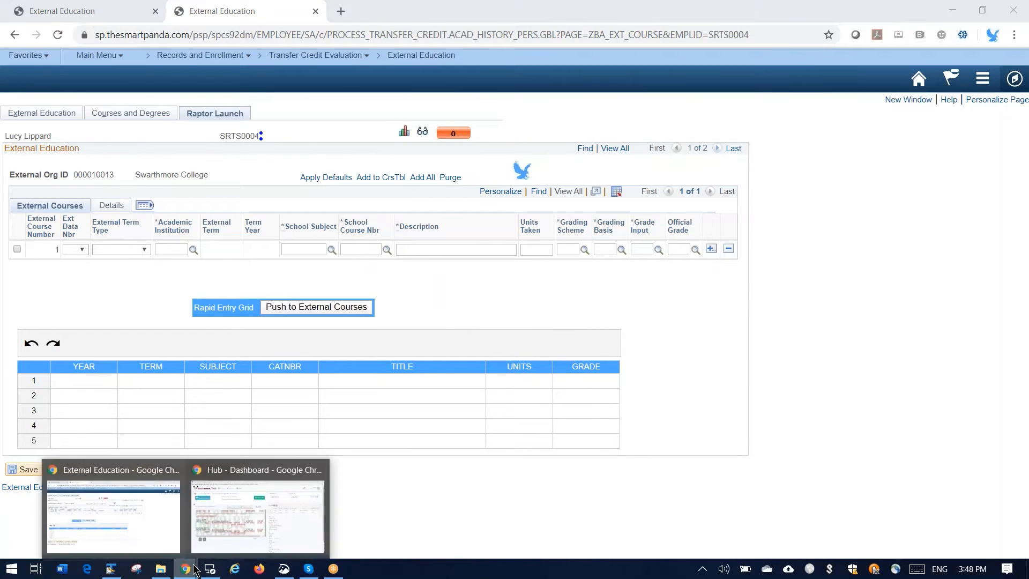
Step: Switch to the Raptor tool window and copy the entire table of extracted courses
{"action": "left_click", "coordinate": [257, 504]}
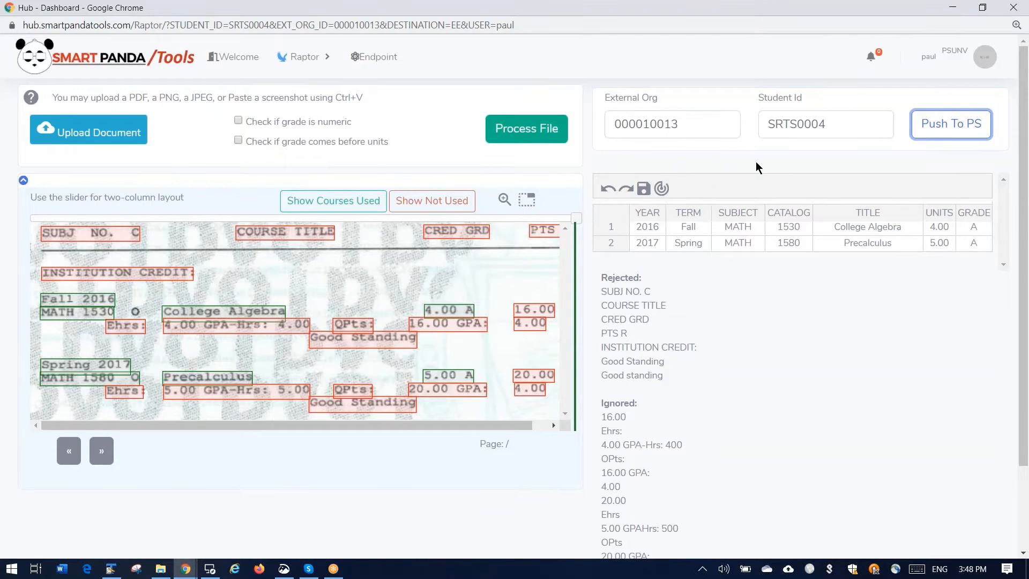
{"action": "left_click", "coordinate": [600, 212]}
{"action": "key", "text": "ctrl+c"}
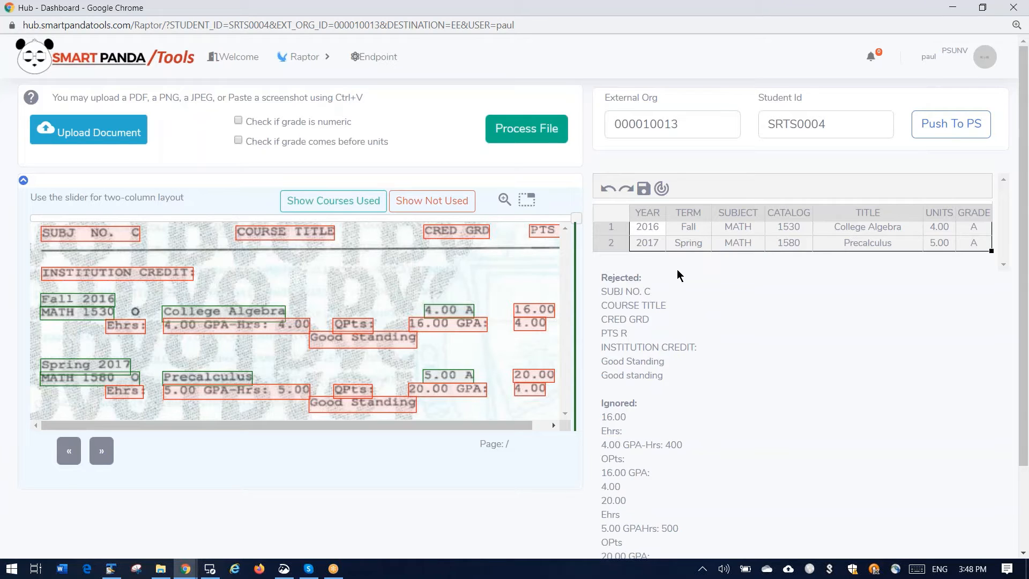
{"action": "right_click", "coordinate": [682, 225]}
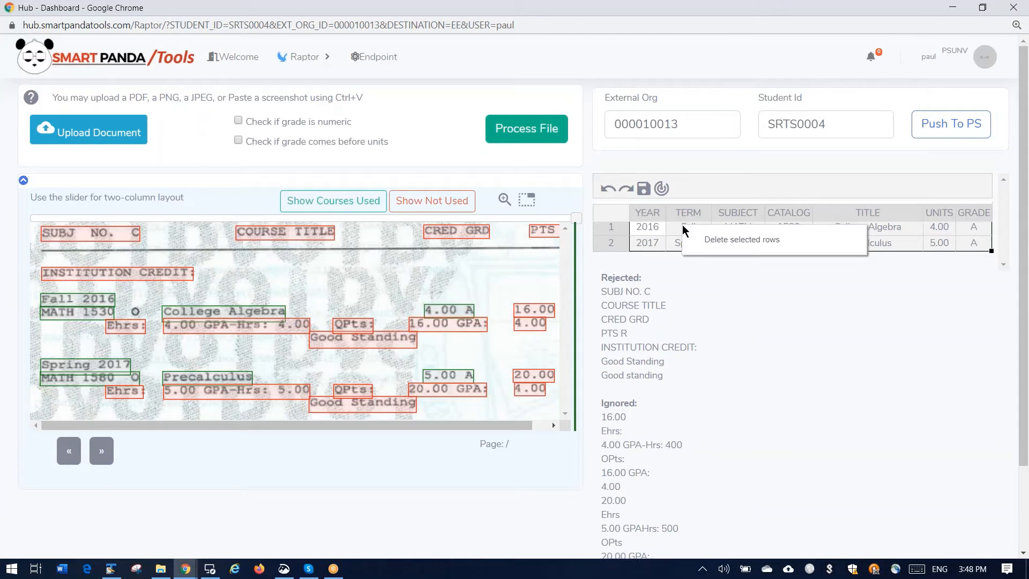
{"action": "left_click", "coordinate": [616, 214]}
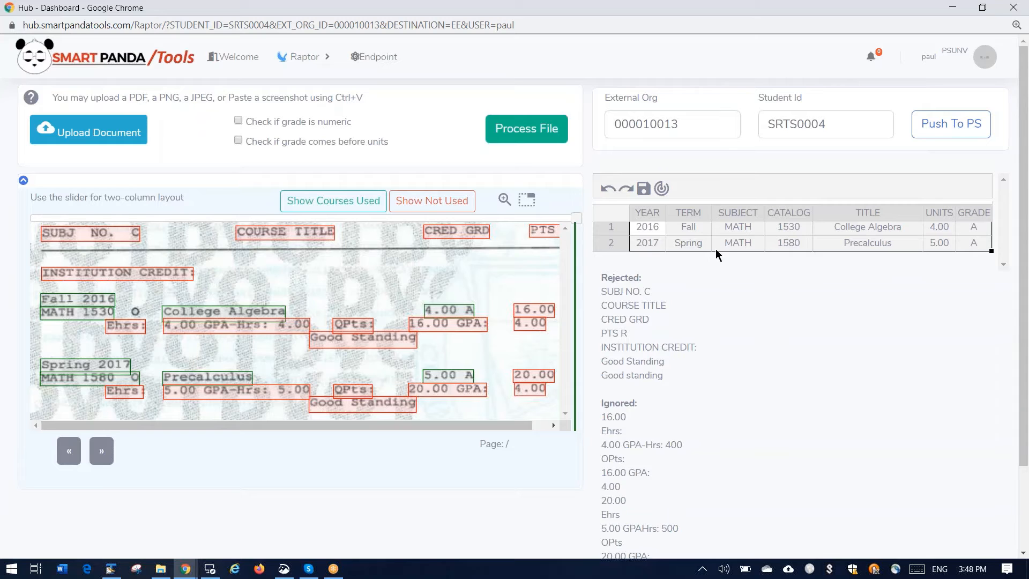
Step: Switch back to External Education and paste the copied courses into the Rapid Entry Grid, starting at the first row's Year
{"action": "left_click", "coordinate": [199, 565]}
{"action": "left_click", "coordinate": [149, 524]}
{"action": "left_click", "coordinate": [88, 381]}
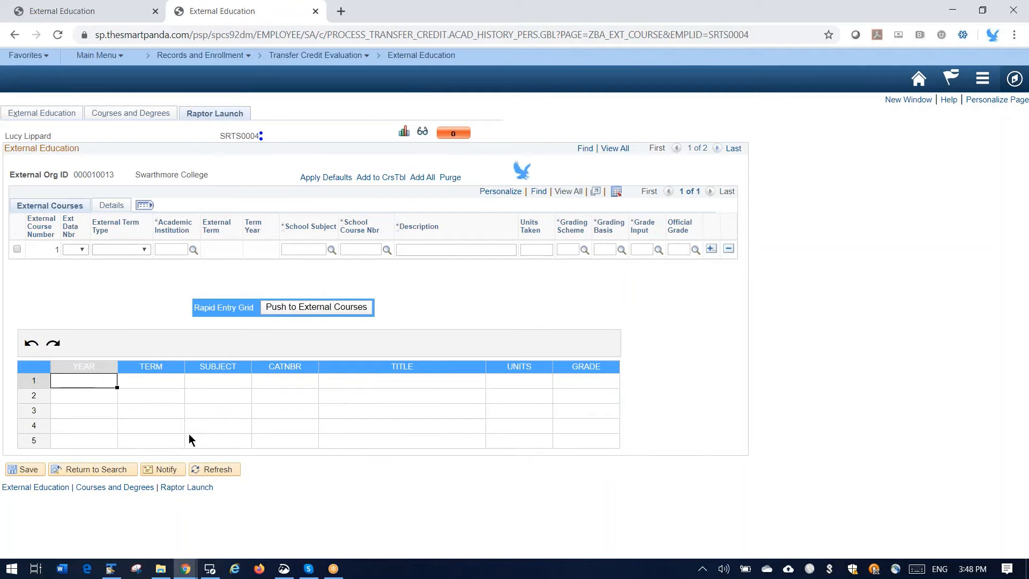
{"action": "key", "text": "ctrl+v"}
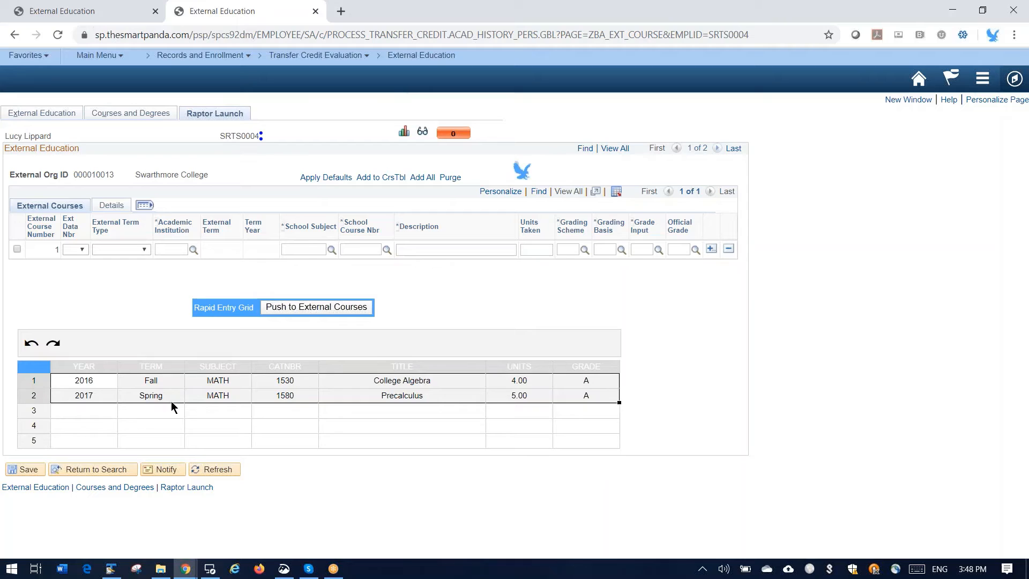
Step: Push the two Rapid Entry Grid courses to External Courses, check them on the Courses and Degrees page, and return to Raptor Launch
{"action": "left_click", "coordinate": [196, 399]}
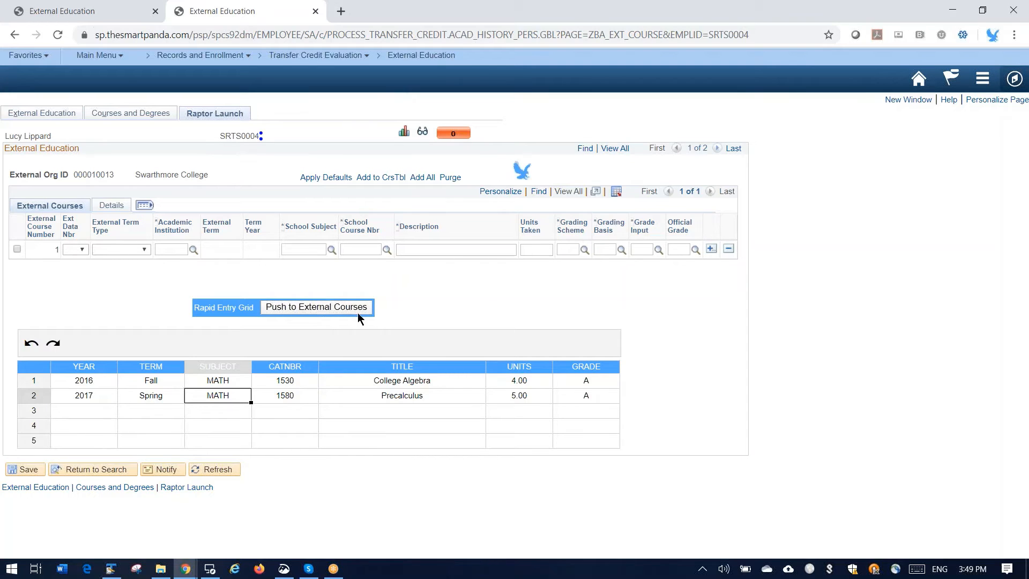
{"action": "left_click", "coordinate": [326, 312]}
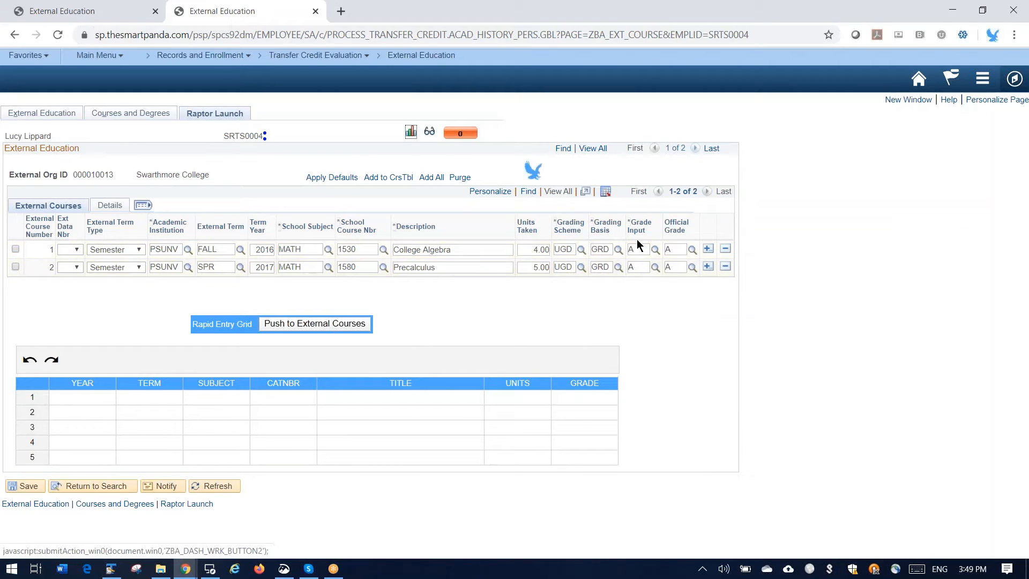
{"action": "mouse_move", "coordinate": [186, 567]}
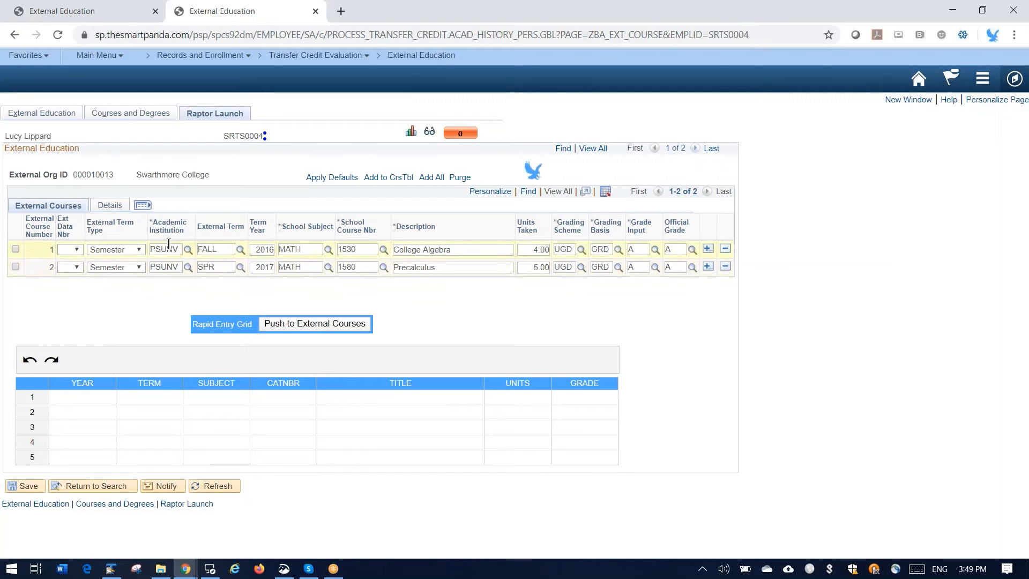
{"action": "left_click", "coordinate": [143, 114]}
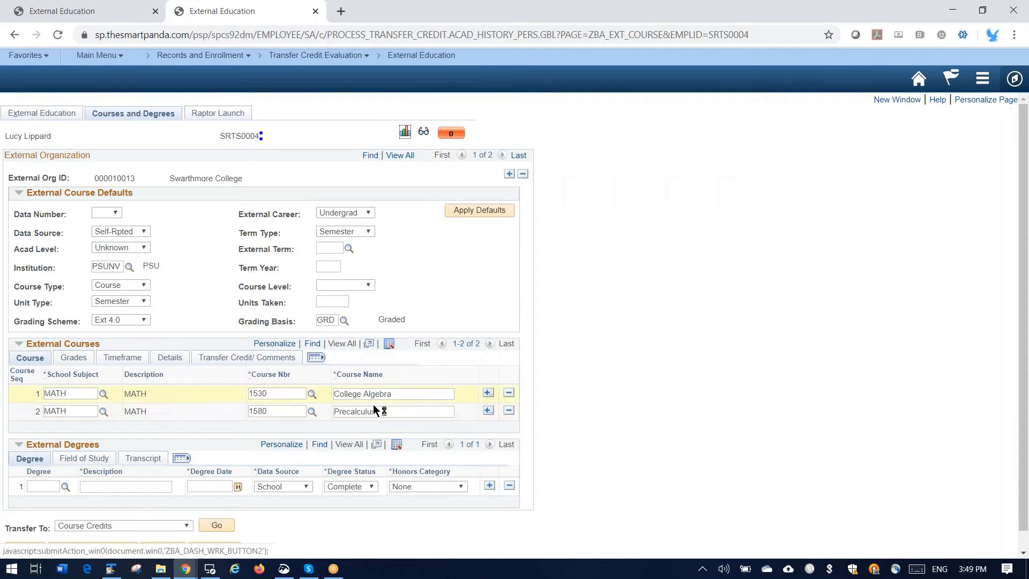
{"action": "left_click", "coordinate": [218, 113]}
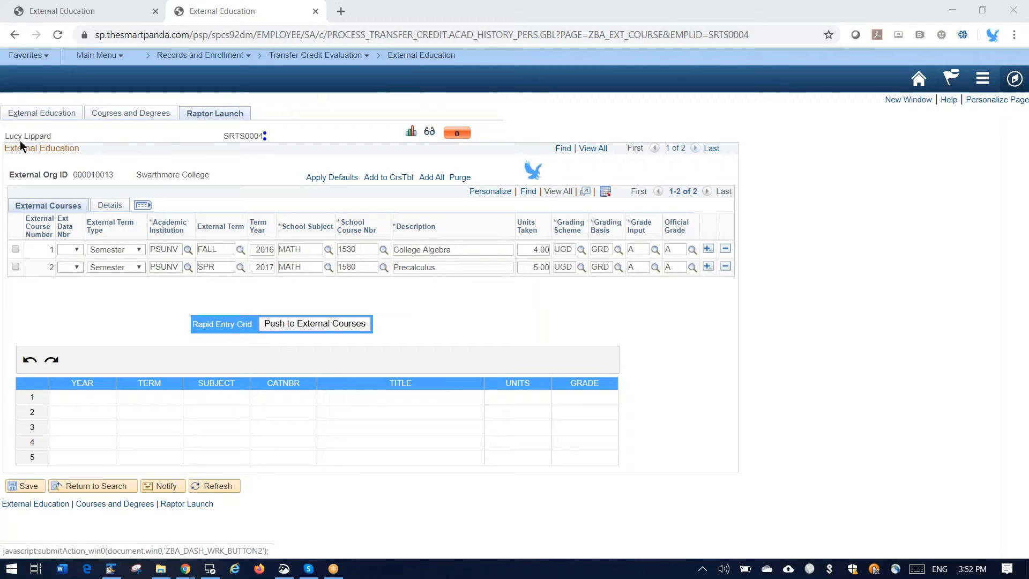
Step: Switch to the Raptor tool window and open a fresh Raptor page for the Harper College transcript
{"action": "left_click", "coordinate": [142, 175]}
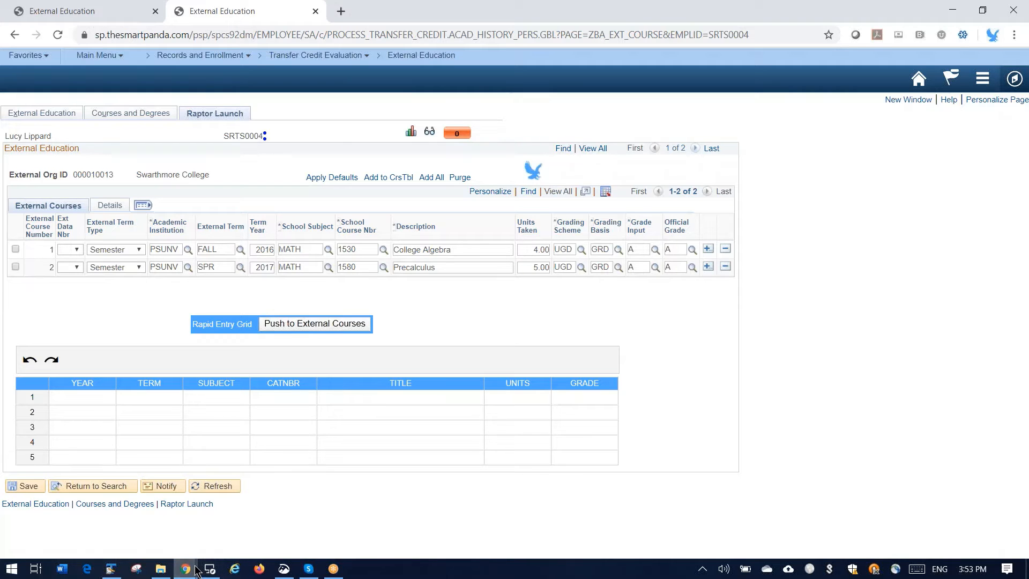
{"action": "mouse_move", "coordinate": [196, 567]}
{"action": "left_click", "coordinate": [280, 527]}
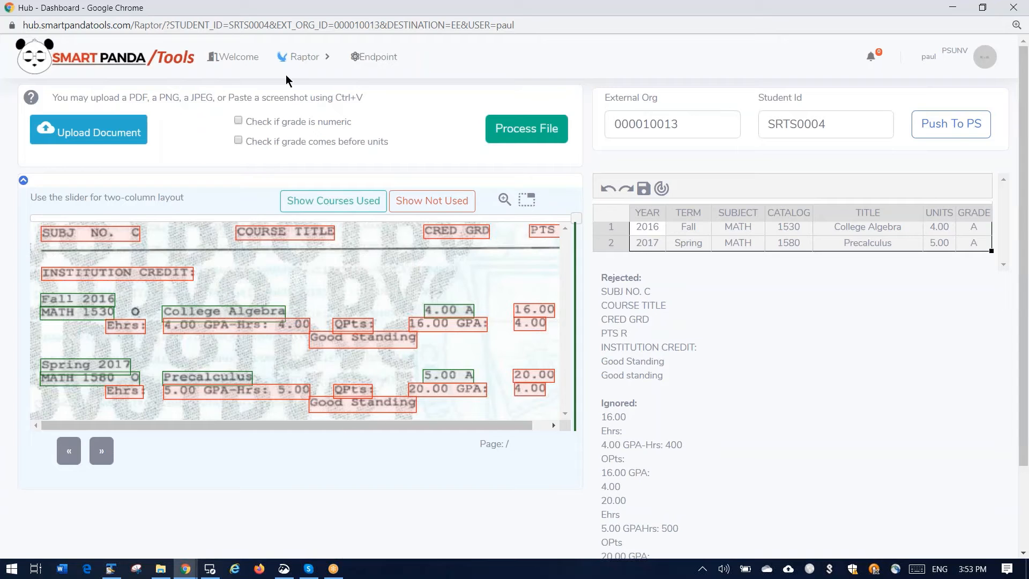
{"action": "left_click", "coordinate": [299, 66]}
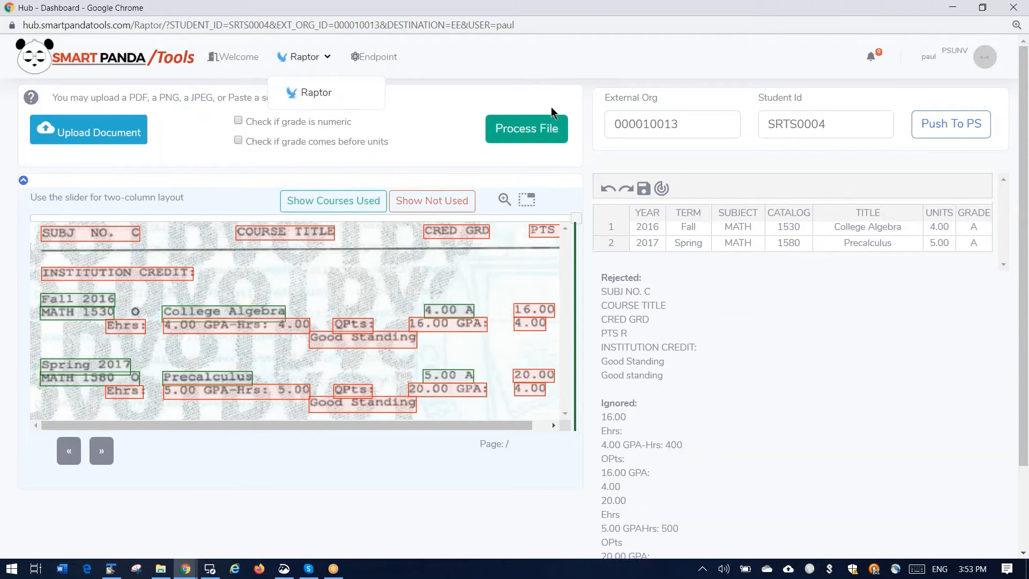
{"action": "left_click", "coordinate": [320, 95]}
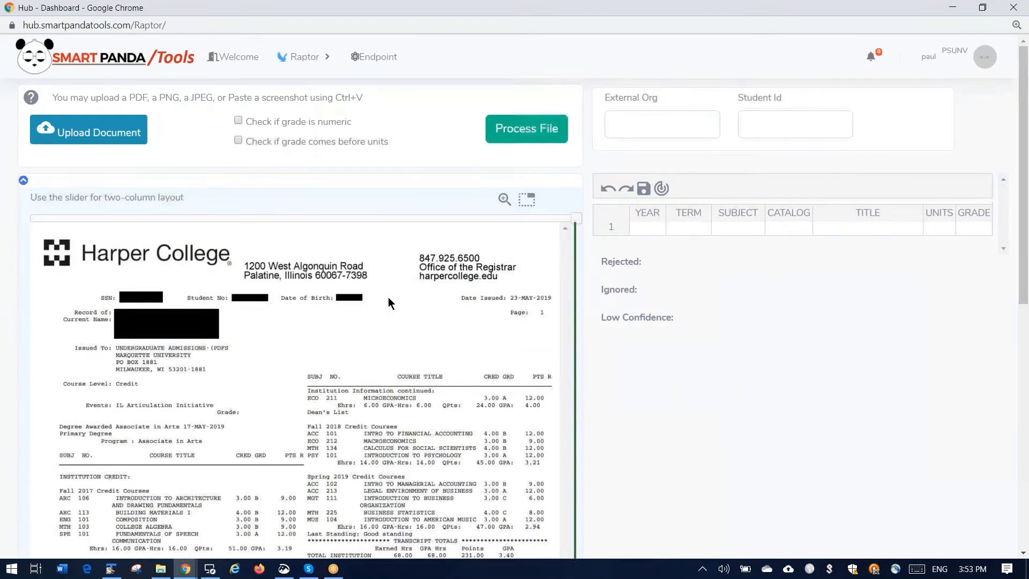
Step: Place the layout divider between the Harper College transcript's two columns and process the file
{"action": "left_click_drag", "start_coordinate": [578, 218], "coordinate": [303, 218]}
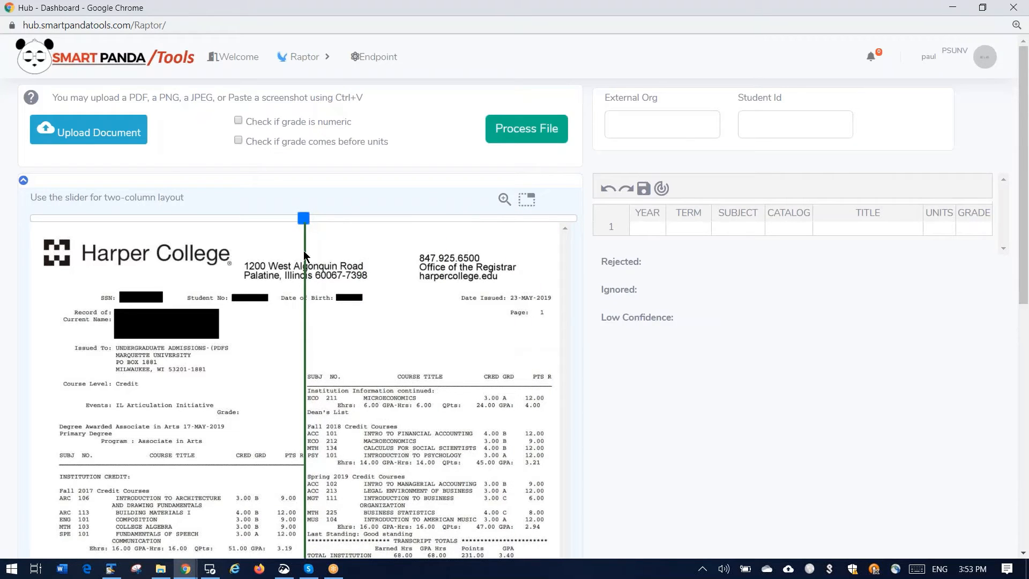
{"action": "left_click", "coordinate": [527, 129]}
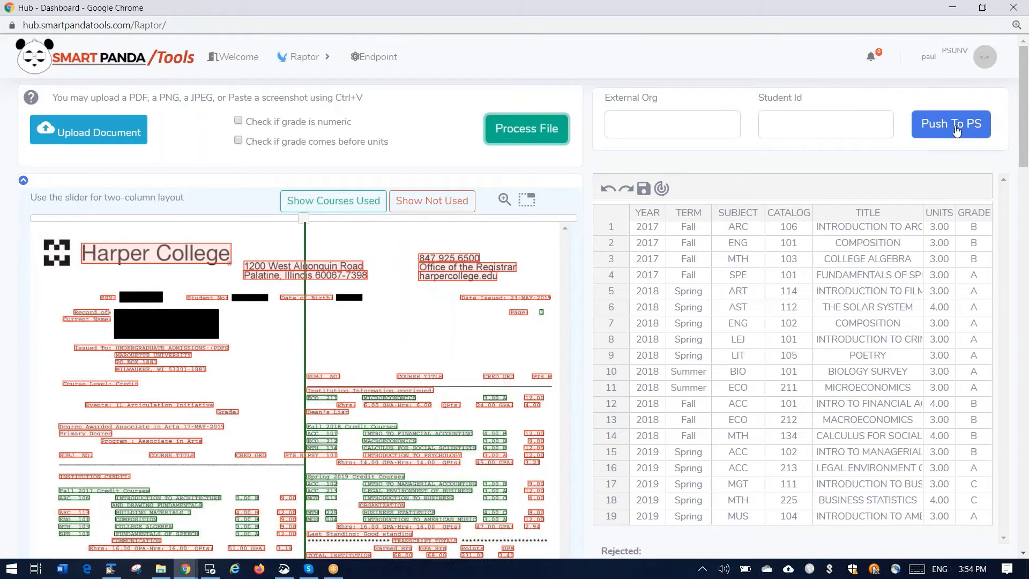
Step: Copy the whole table of extracted Harper College courses and paste it into External Education's Rapid Entry Grid, starting at the first row's Year
{"action": "left_click", "coordinate": [612, 220]}
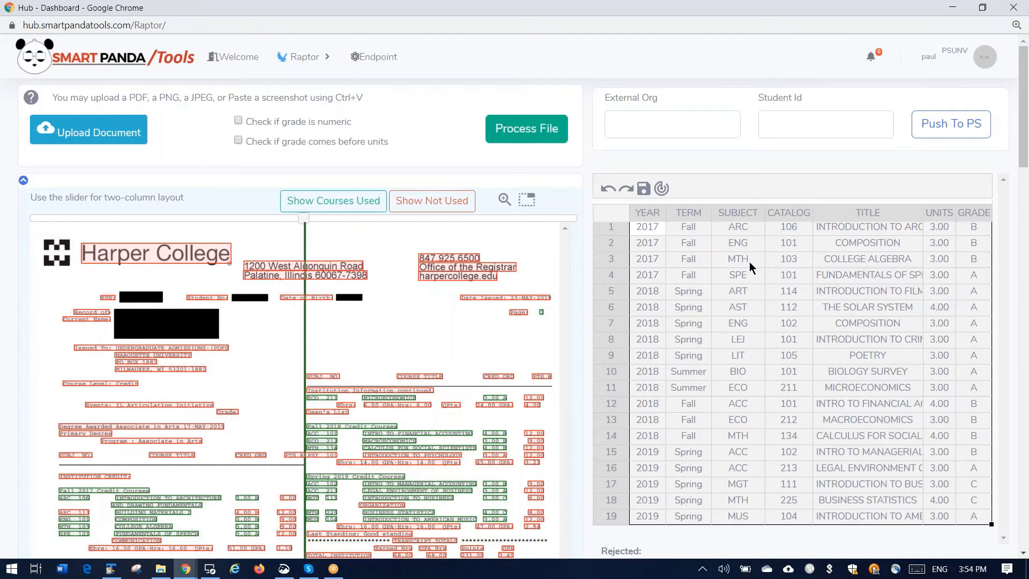
{"action": "mouse_move", "coordinate": [186, 568]}
{"action": "left_click", "coordinate": [161, 536]}
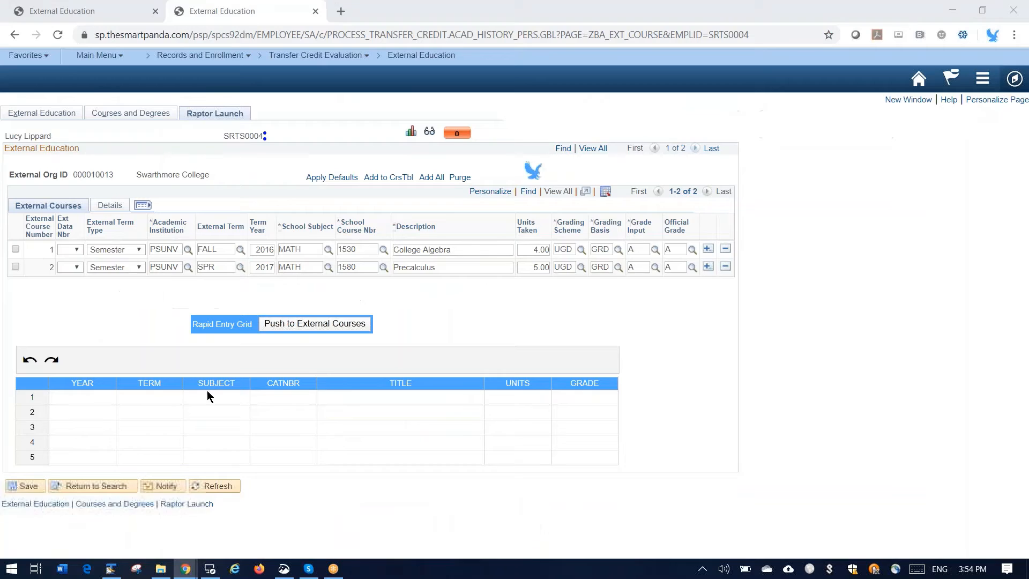
{"action": "left_click", "coordinate": [100, 400]}
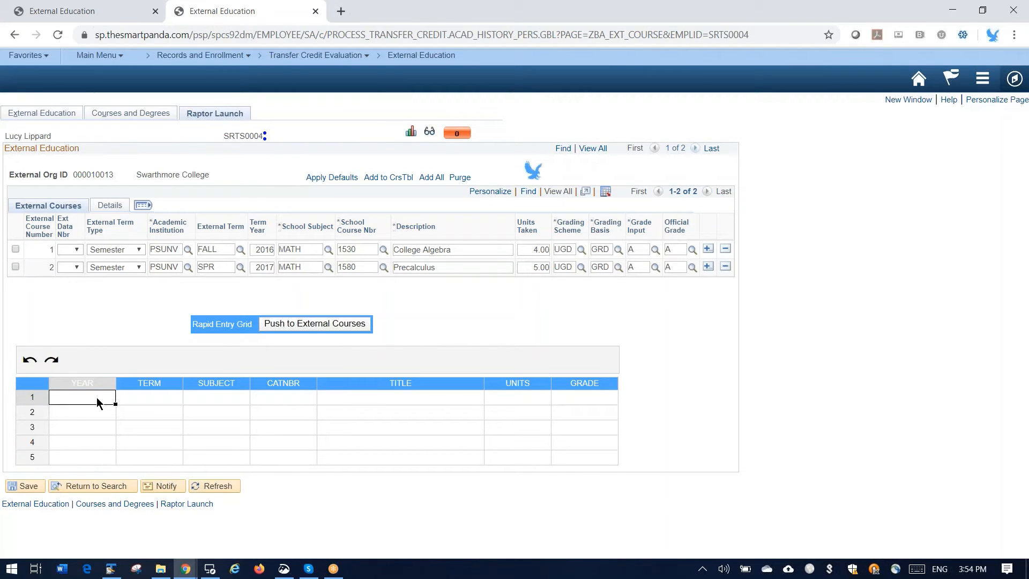
{"action": "key", "text": "ctrl+v"}
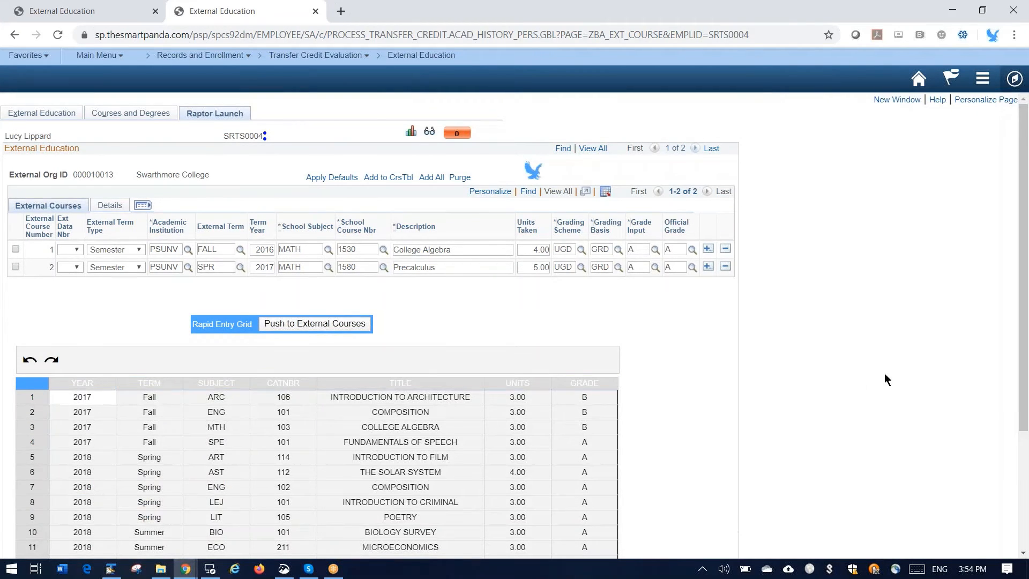
Step: Review the pasted courses in the Rapid Entry Grid and view the Title column's ordering options without applying any
{"action": "scroll", "coordinate": [1027, 322], "scroll_direction": "down", "scroll_amount": 3}
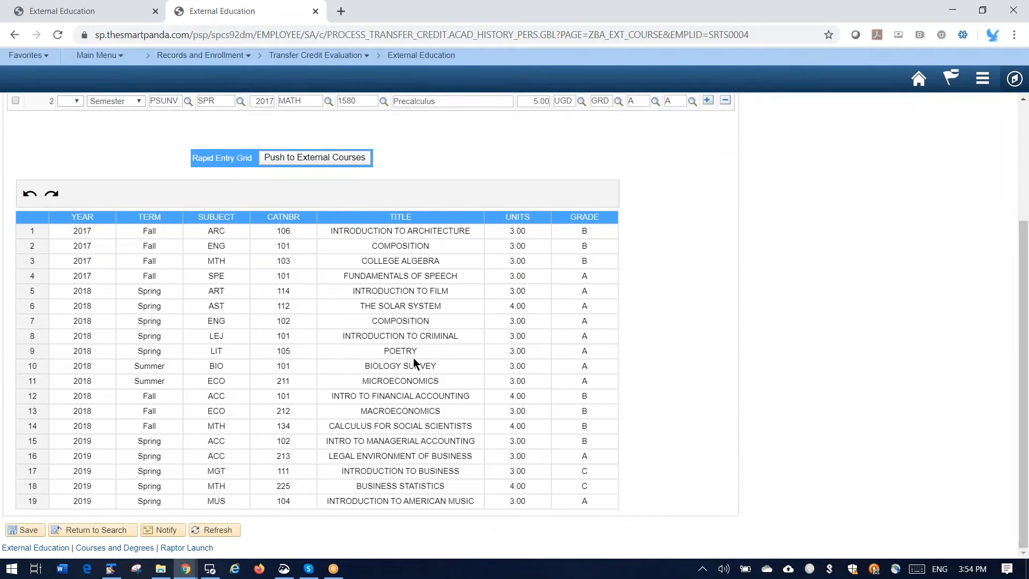
{"action": "right_click", "coordinate": [407, 221]}
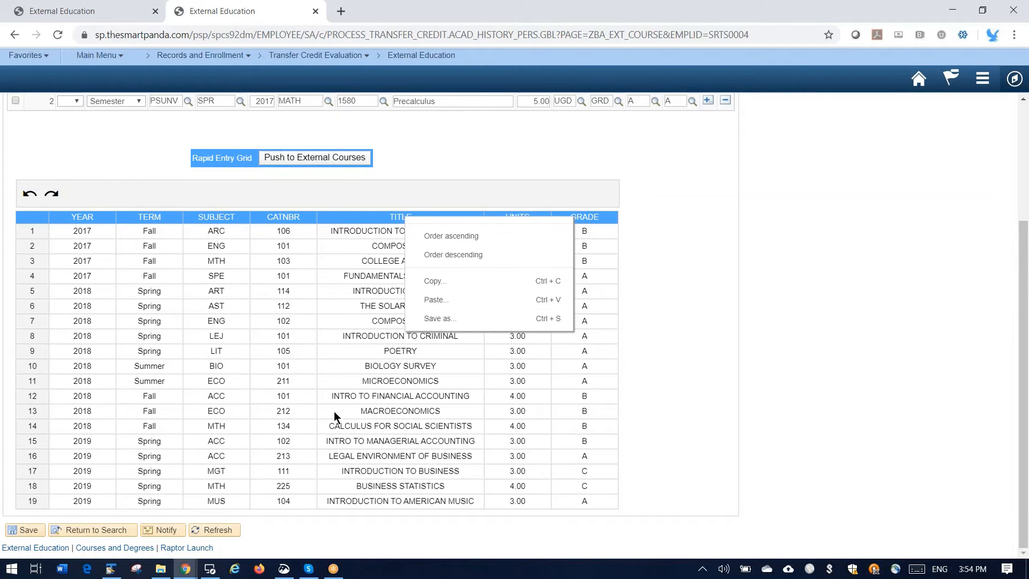
{"action": "left_click", "coordinate": [370, 368]}
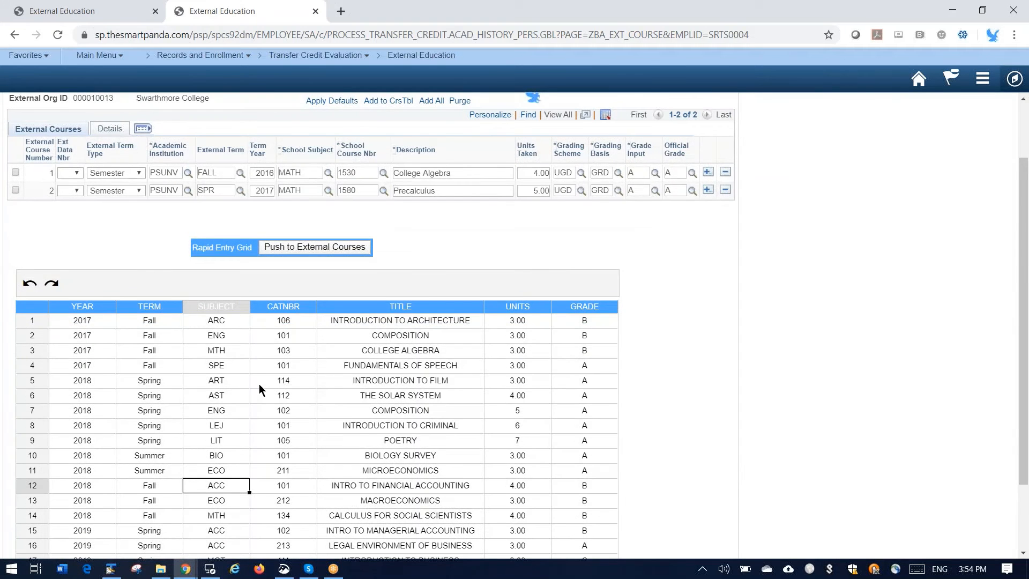
Step: Push the Rapid Entry Grid courses to External Courses and review the full list of Swarthmore College external courses
{"action": "scroll", "coordinate": [259, 390], "scroll_direction": "up", "scroll_amount": 3}
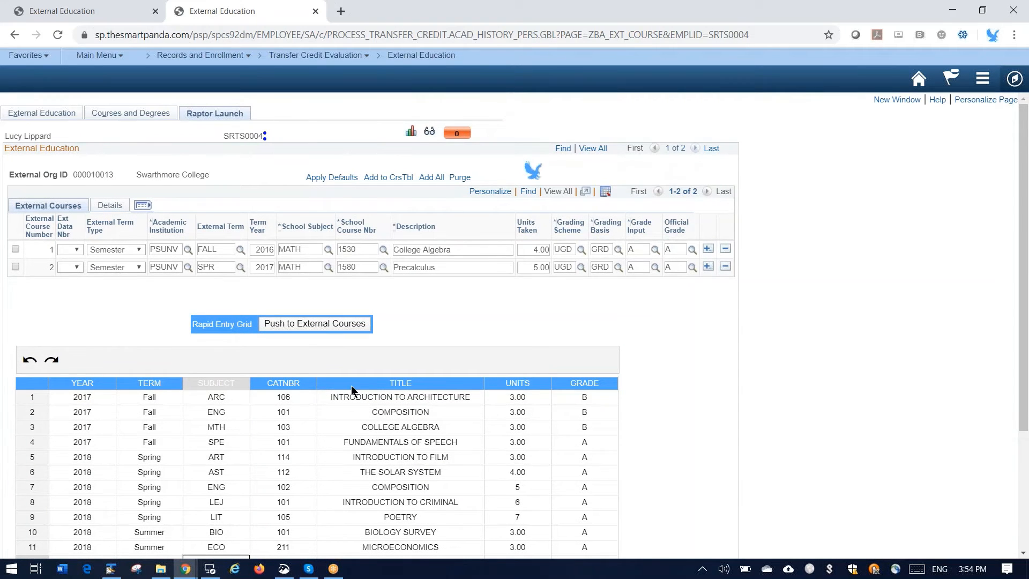
{"action": "left_click", "coordinate": [316, 322]}
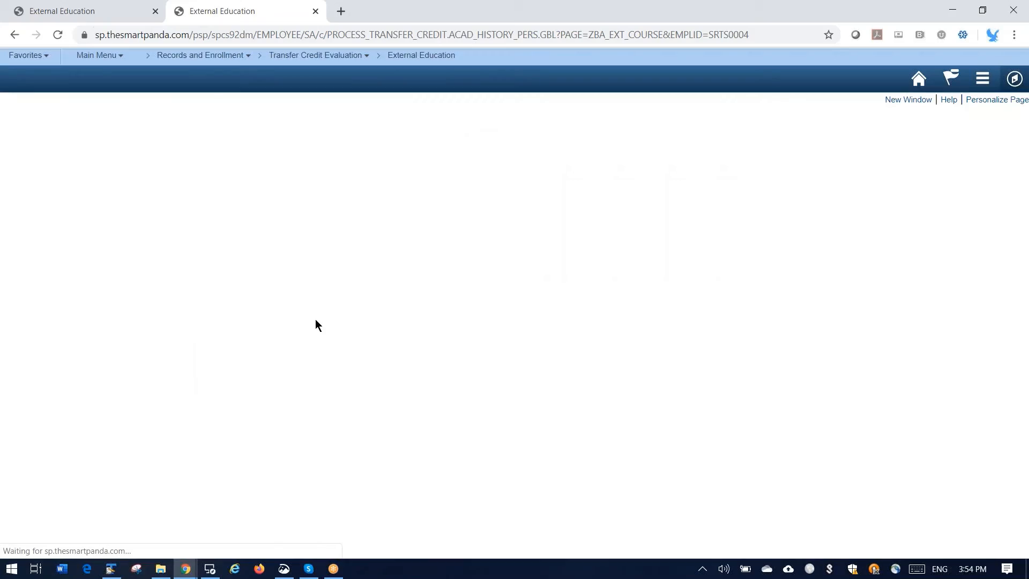
{"action": "scroll", "coordinate": [337, 354], "scroll_direction": "down", "scroll_amount": 2}
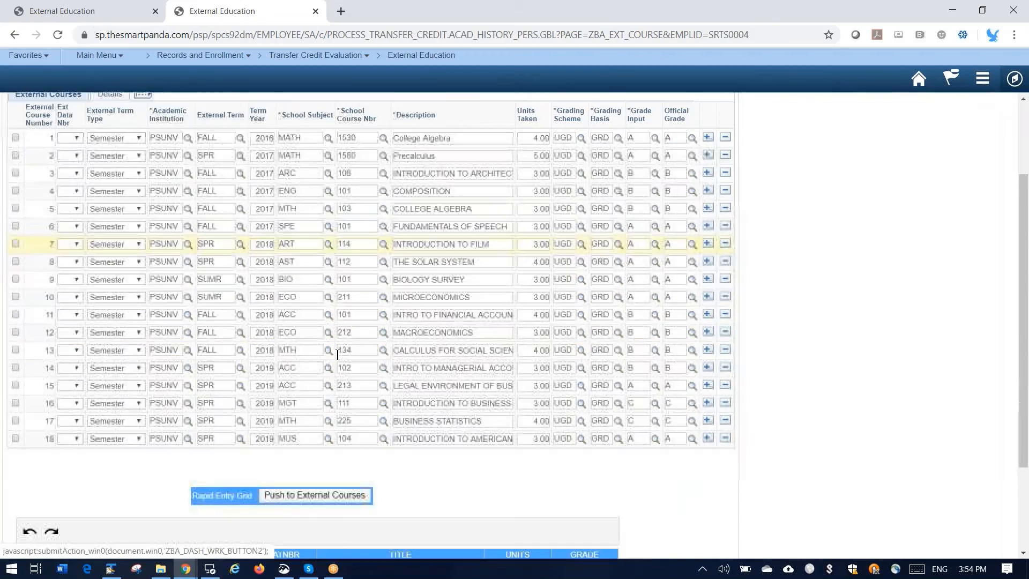
{"action": "scroll", "coordinate": [337, 354], "scroll_direction": "down", "scroll_amount": 2}
{"action": "scroll", "coordinate": [337, 354], "scroll_direction": "up", "scroll_amount": 5}
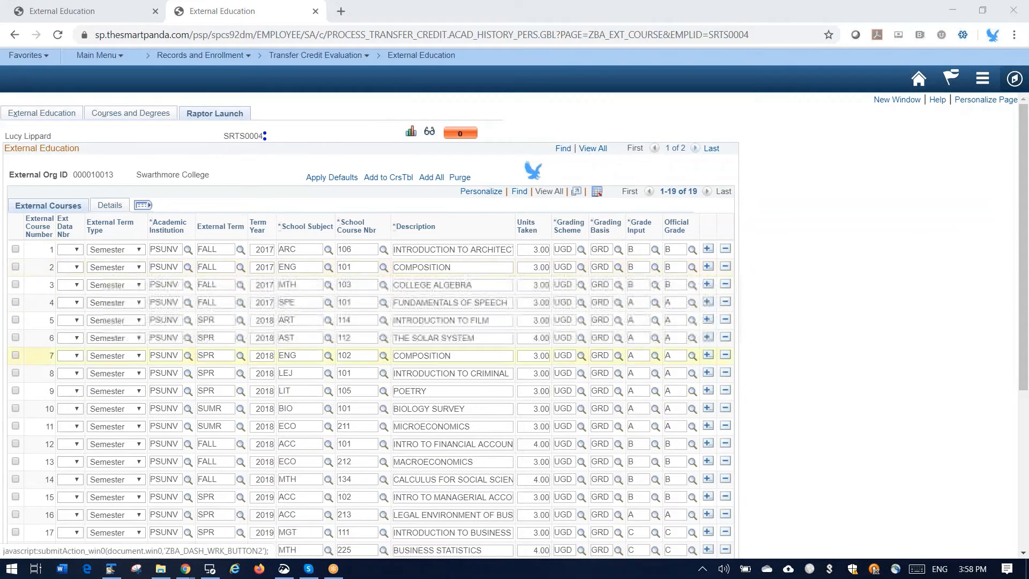
{"action": "scroll", "coordinate": [328, 295], "scroll_direction": "down", "scroll_amount": 3}
{"action": "scroll", "coordinate": [328, 294], "scroll_direction": "up", "scroll_amount": 3}
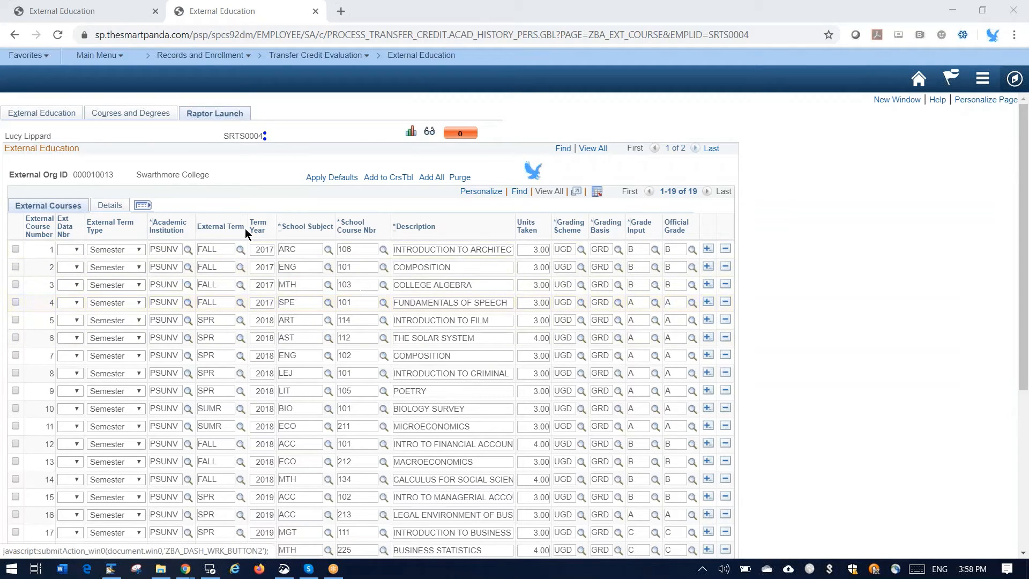
Step: Select external courses 1 to 3 and 8 to 11, add them to the course table, and acknowledge the messages
{"action": "left_click", "coordinate": [16, 249]}
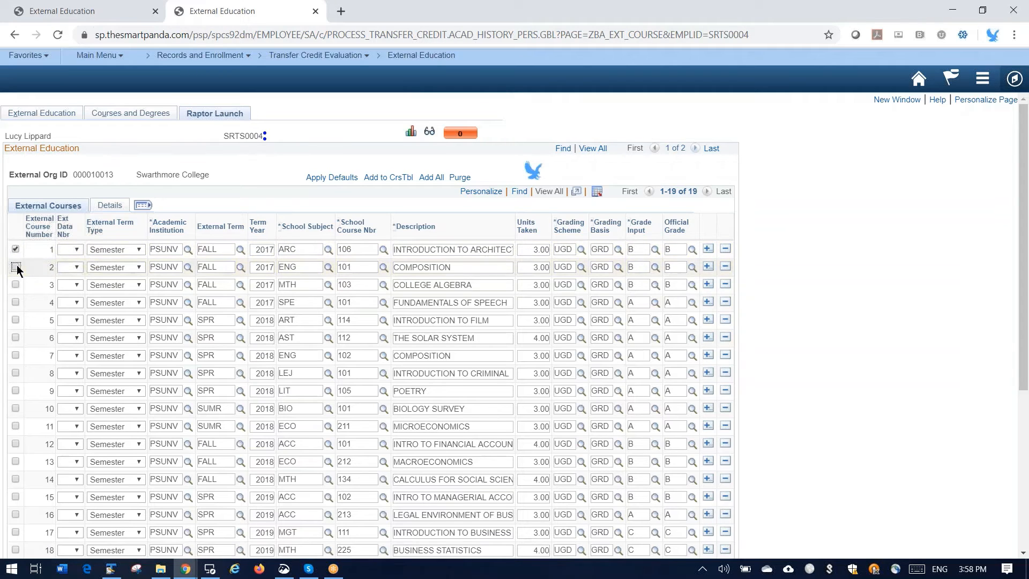
{"action": "left_click", "coordinate": [15, 281]}
{"action": "left_click", "coordinate": [15, 284]}
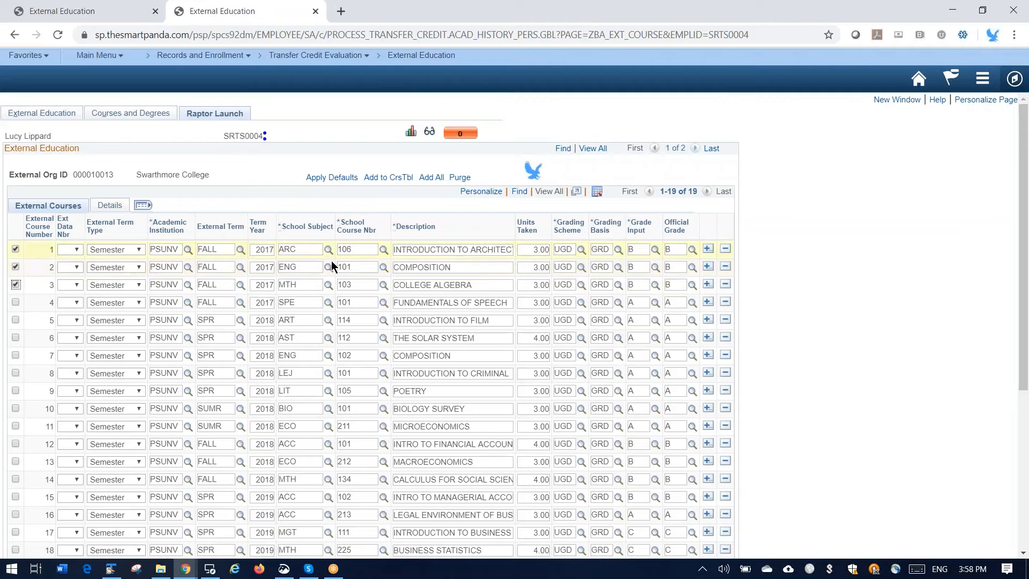
{"action": "left_click", "coordinate": [15, 373]}
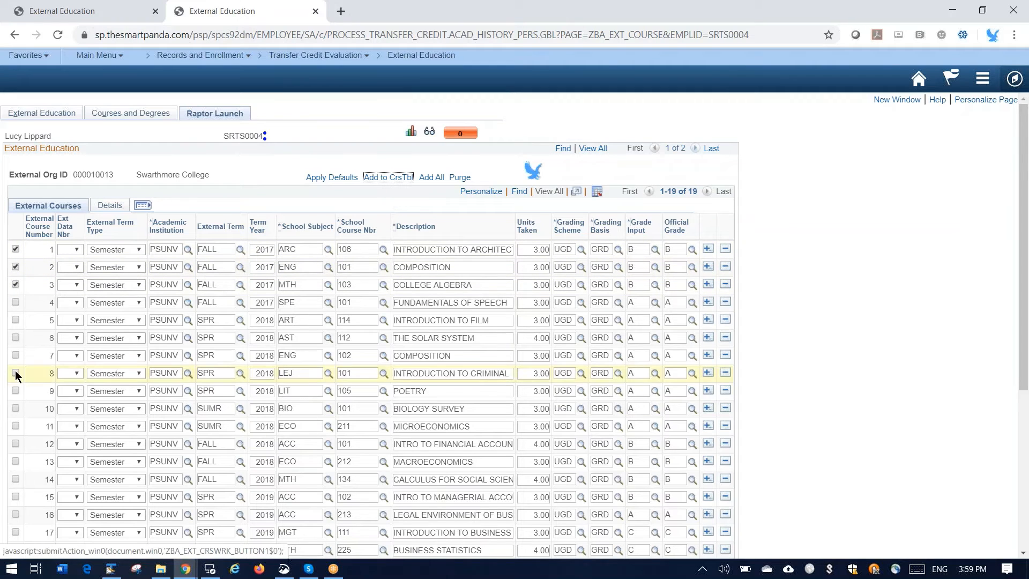
{"action": "left_click", "coordinate": [16, 391]}
{"action": "left_click", "coordinate": [15, 408]}
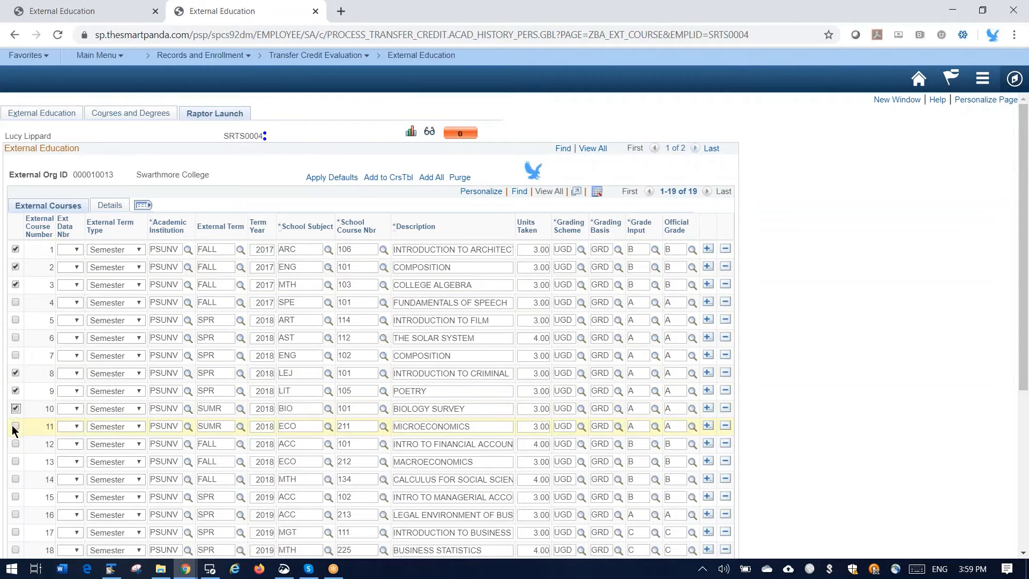
{"action": "left_click", "coordinate": [15, 426]}
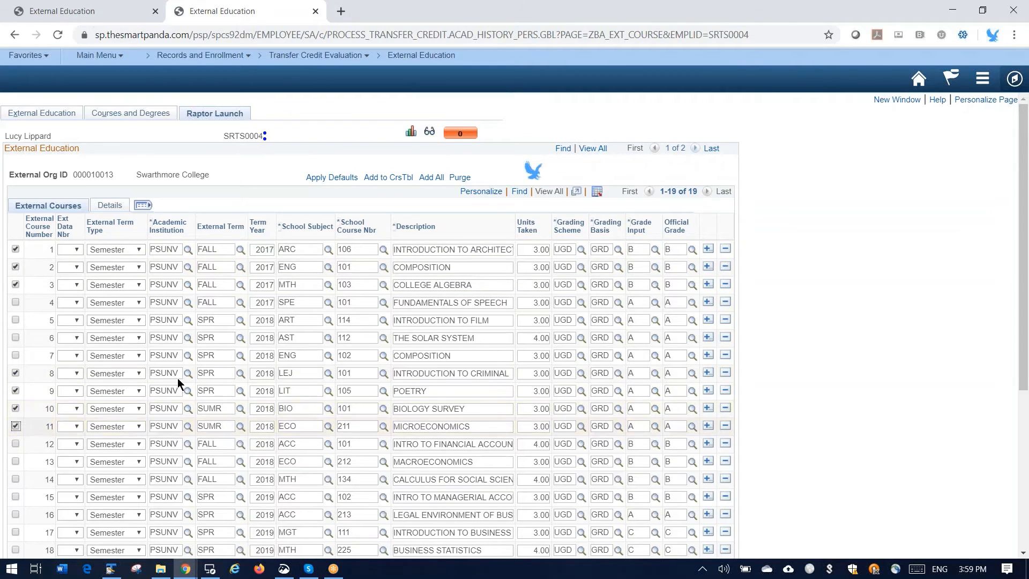
{"action": "left_click", "coordinate": [388, 178]}
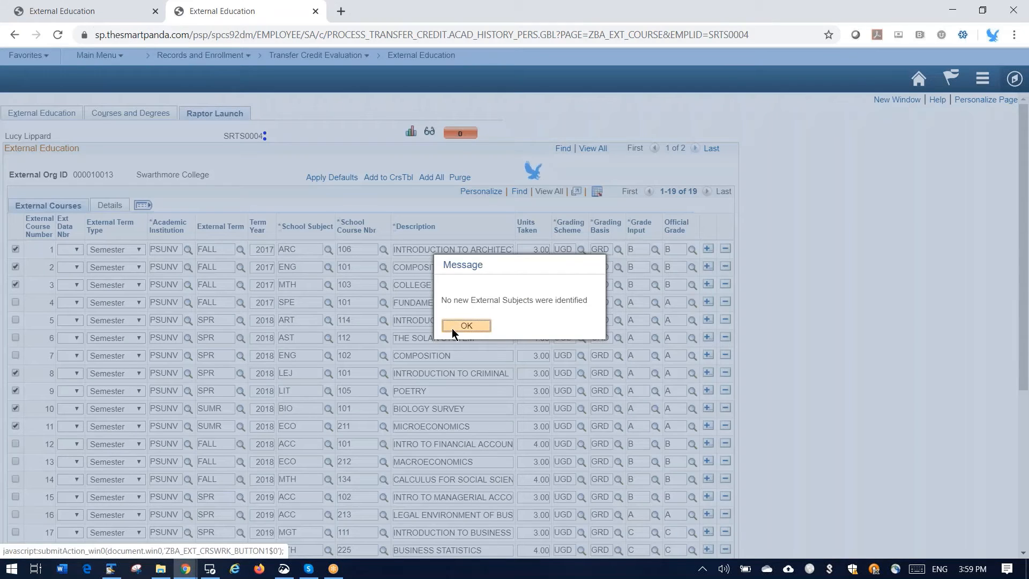
{"action": "left_click", "coordinate": [452, 328]}
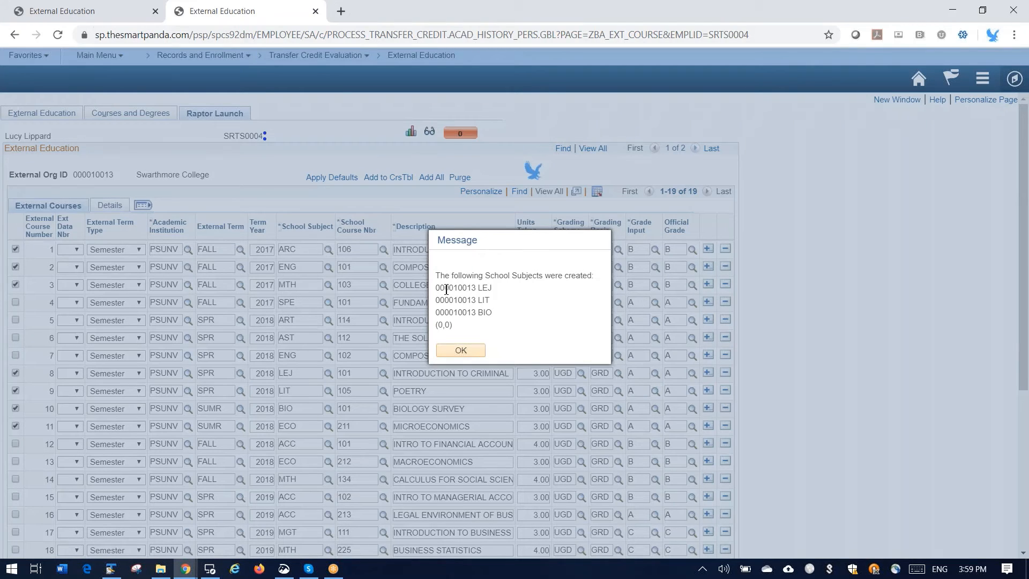
{"action": "left_click_drag", "start_coordinate": [444, 288], "coordinate": [492, 288]}
{"action": "left_click", "coordinate": [449, 351]}
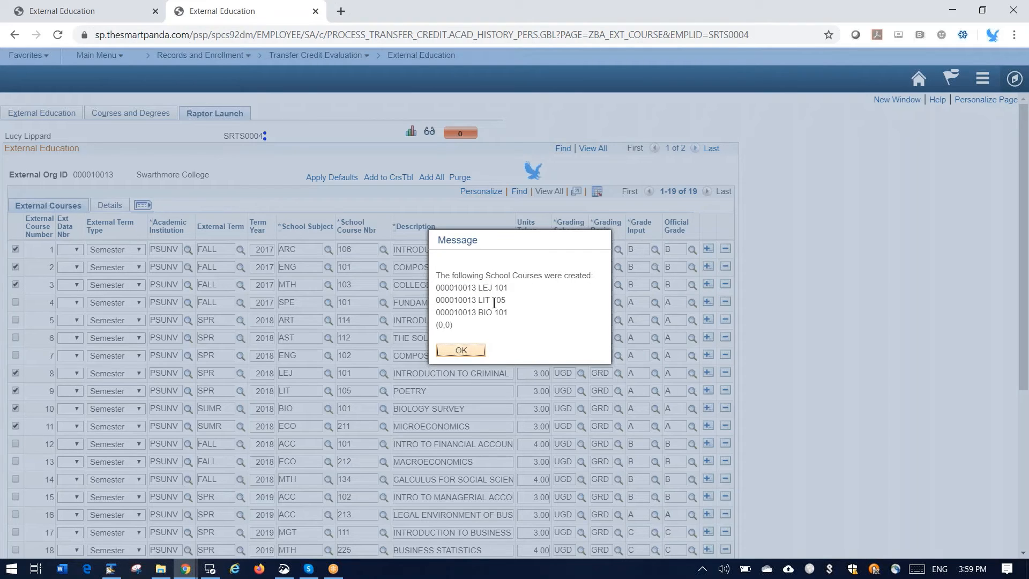
{"action": "left_click", "coordinate": [478, 349]}
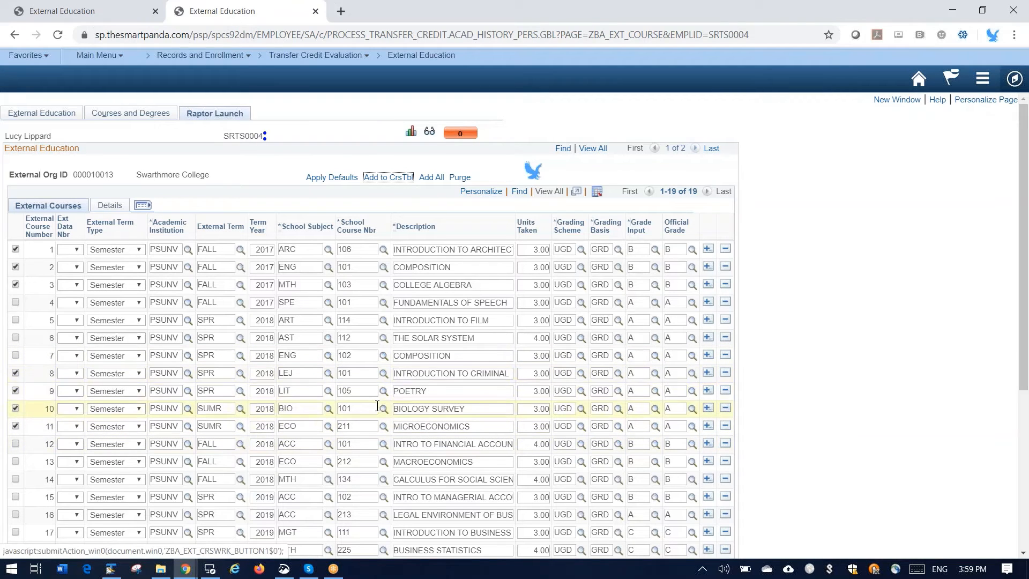
Step: Look up the School Course Nbr for the LIT course in row 9 and choose 105 POETRY
{"action": "left_click", "coordinate": [384, 390]}
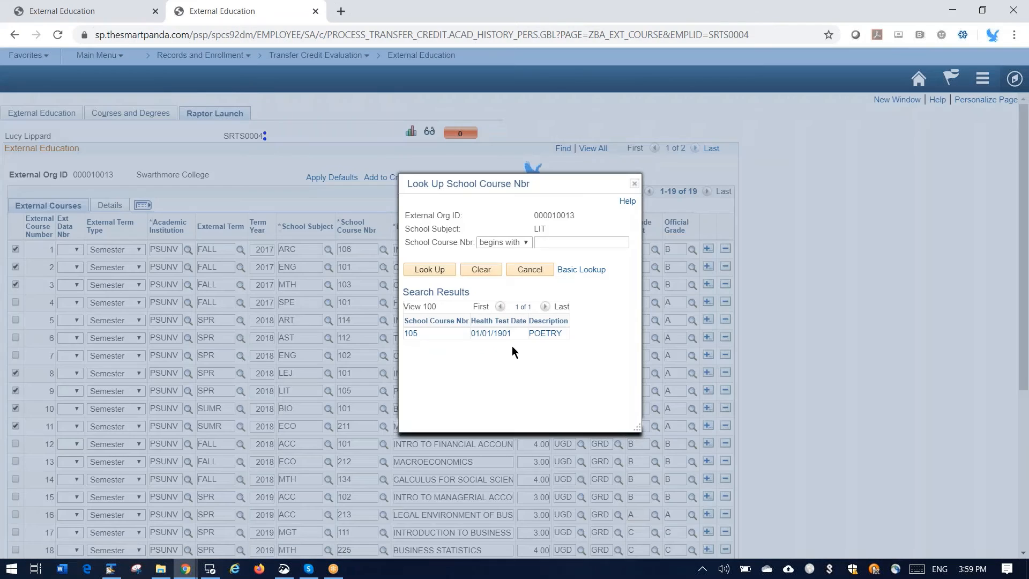
{"action": "left_click", "coordinate": [546, 334]}
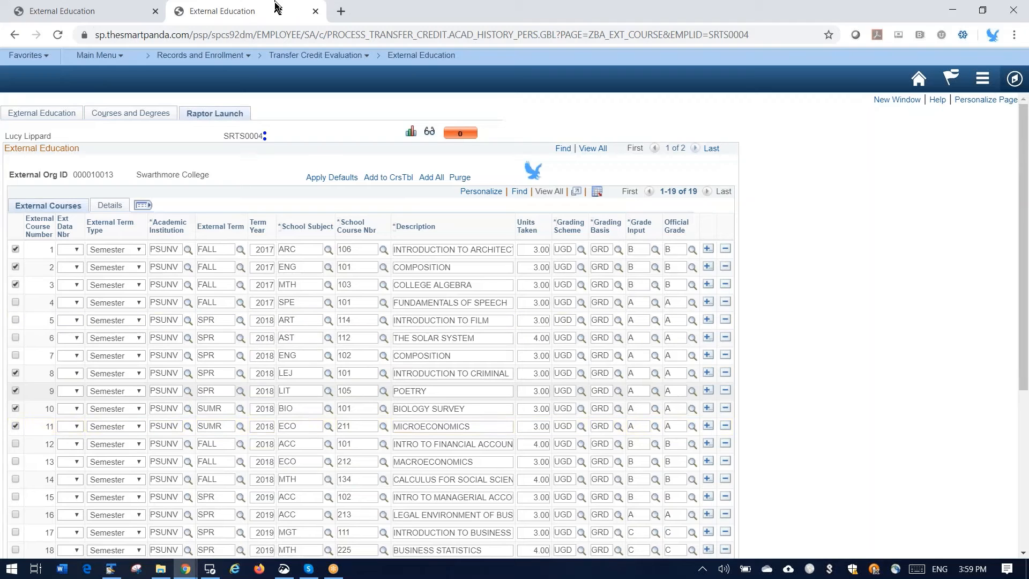
{"action": "left_click", "coordinate": [238, 60]}
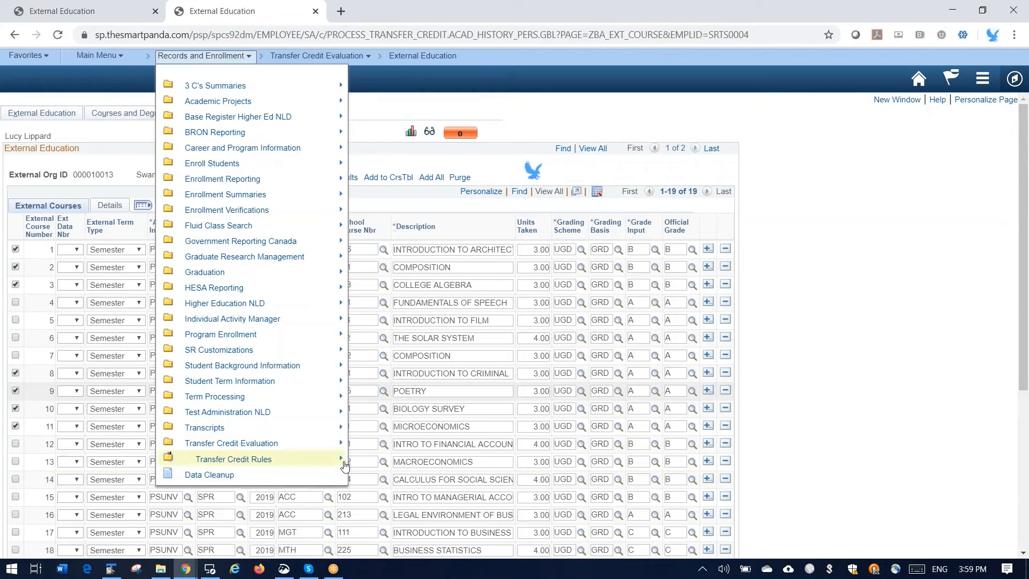
{"action": "mouse_move", "coordinate": [342, 460]}
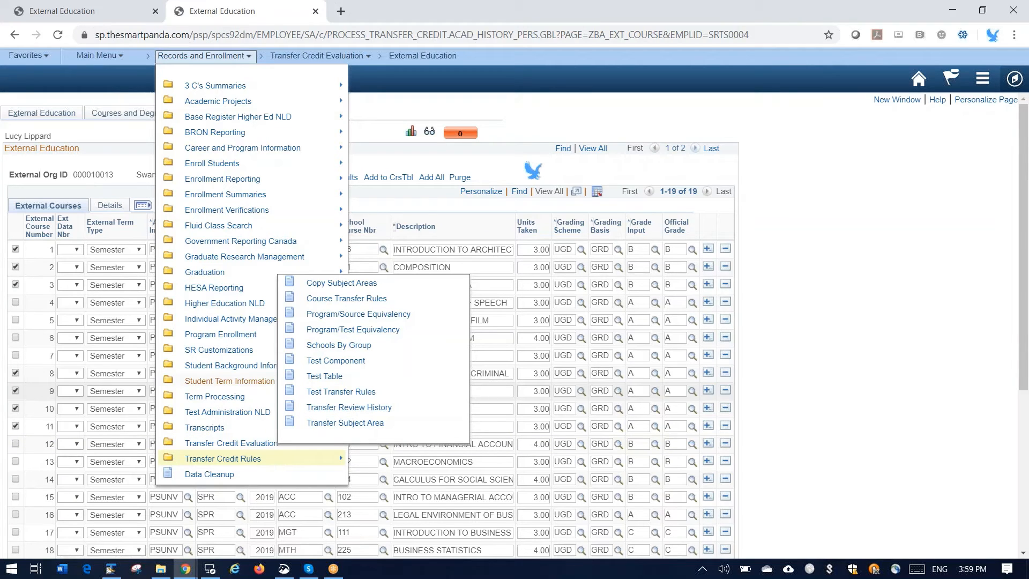
{"action": "left_click", "coordinate": [789, 209]}
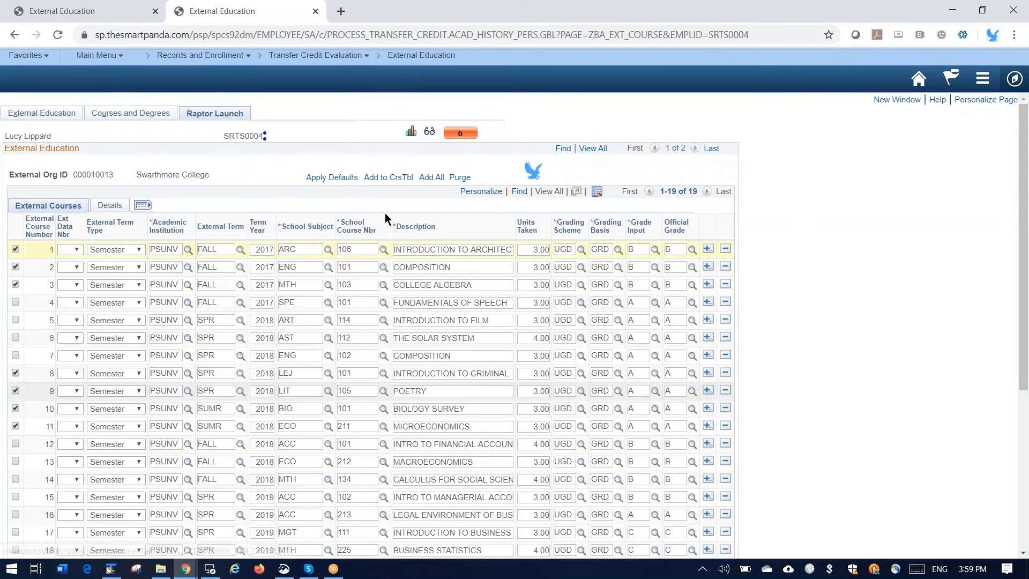
{"action": "left_click", "coordinate": [15, 249]}
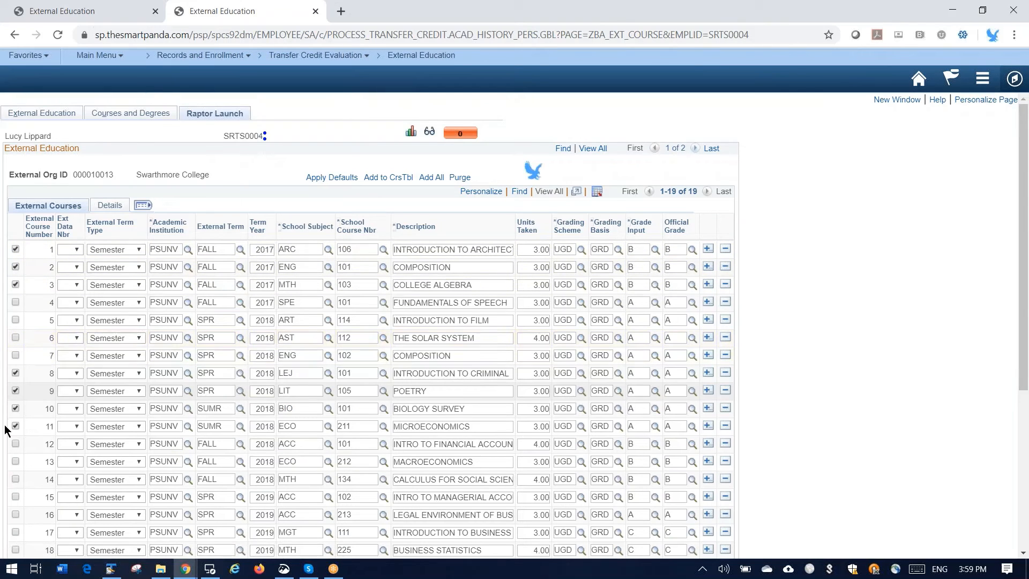
{"action": "left_click", "coordinate": [15, 390]}
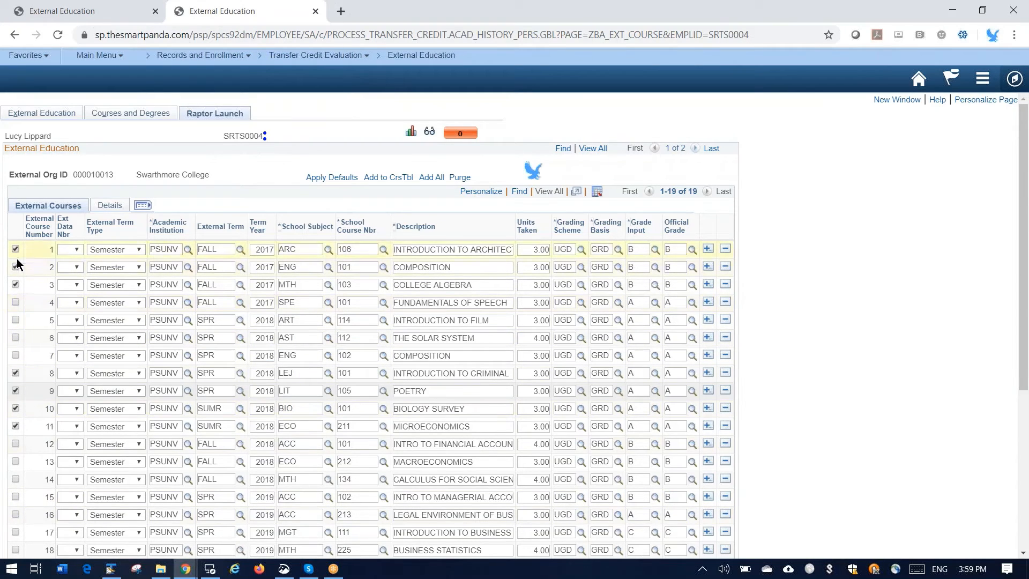
Step: Add all of the transcript's external courses to the school's course table and acknowledge the messages
{"action": "left_click", "coordinate": [432, 179]}
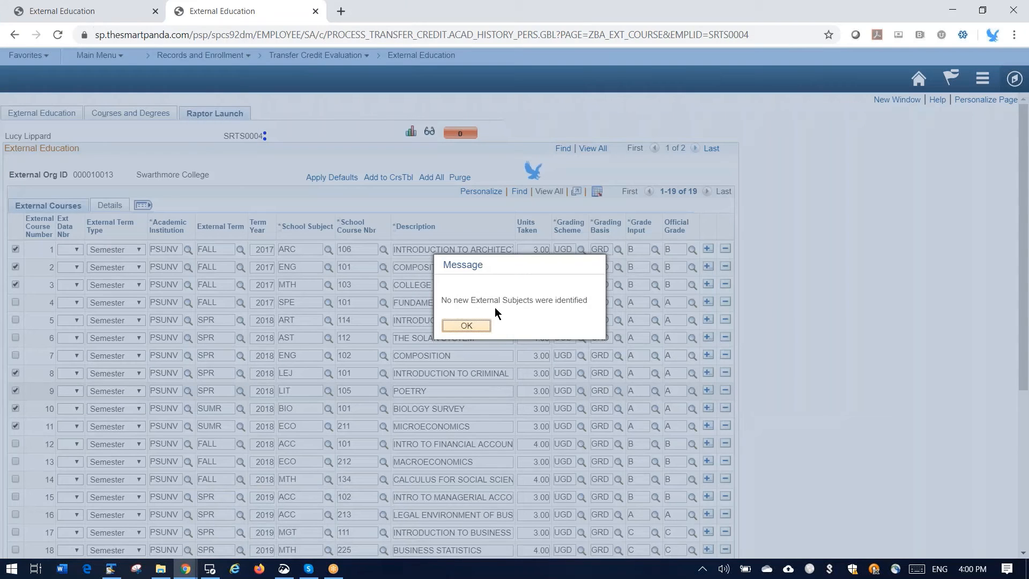
{"action": "left_click", "coordinate": [483, 323]}
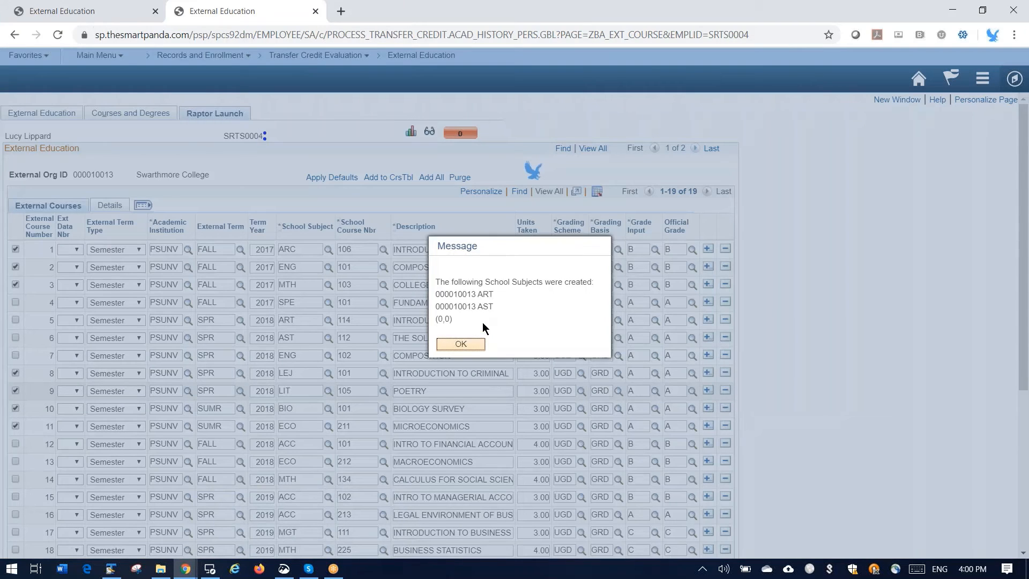
{"action": "left_click", "coordinate": [478, 341]}
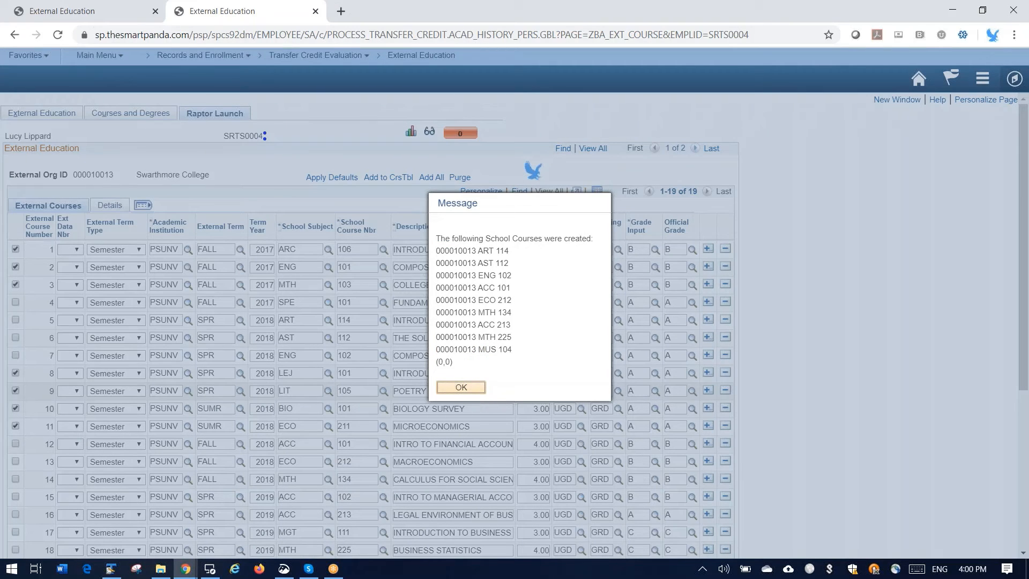
{"action": "left_click", "coordinate": [472, 387]}
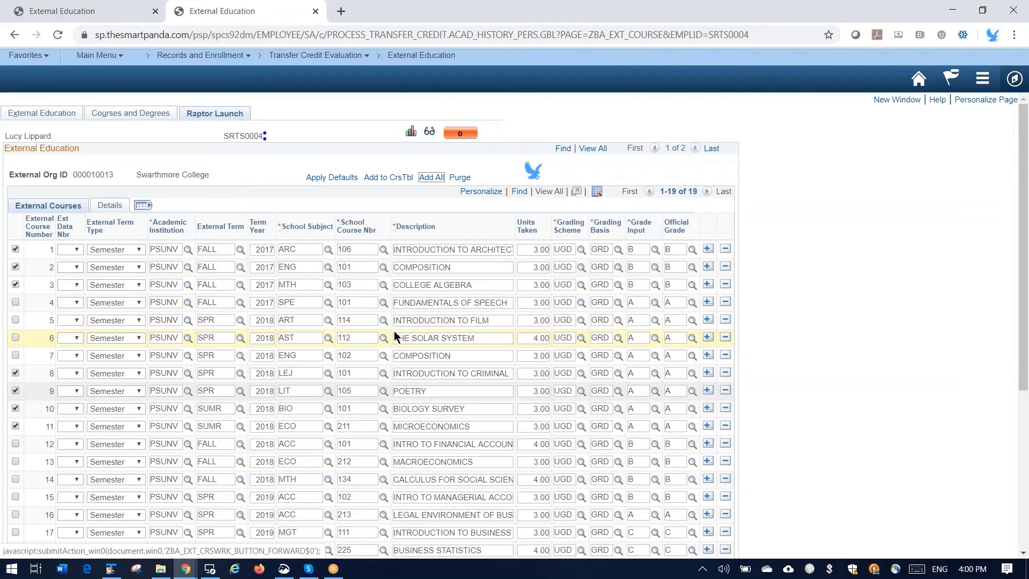
Step: Purge all External Courses for this Swarthmore College transcript and confirm the purge
{"action": "left_click", "coordinate": [460, 178]}
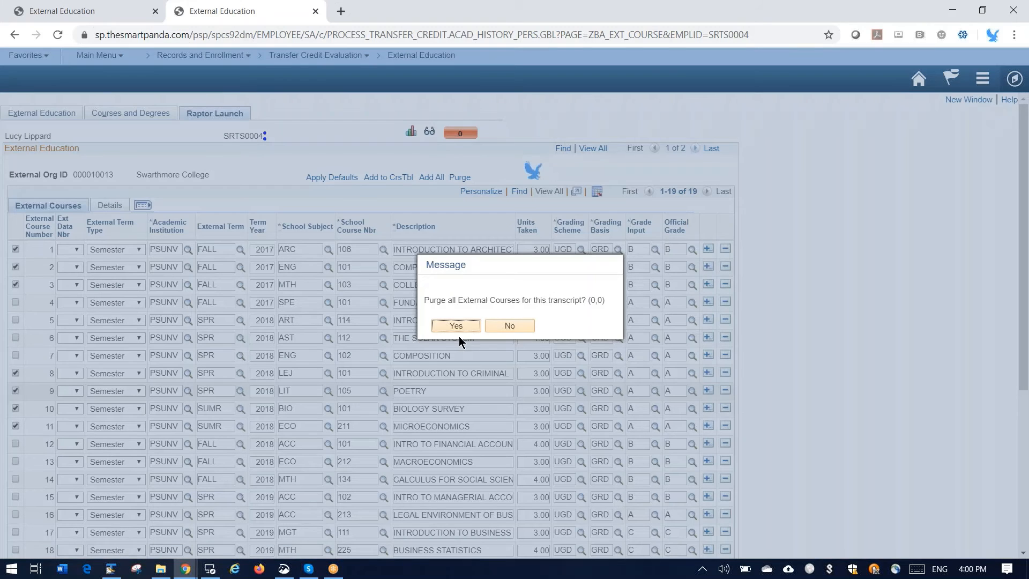
{"action": "left_click", "coordinate": [457, 326]}
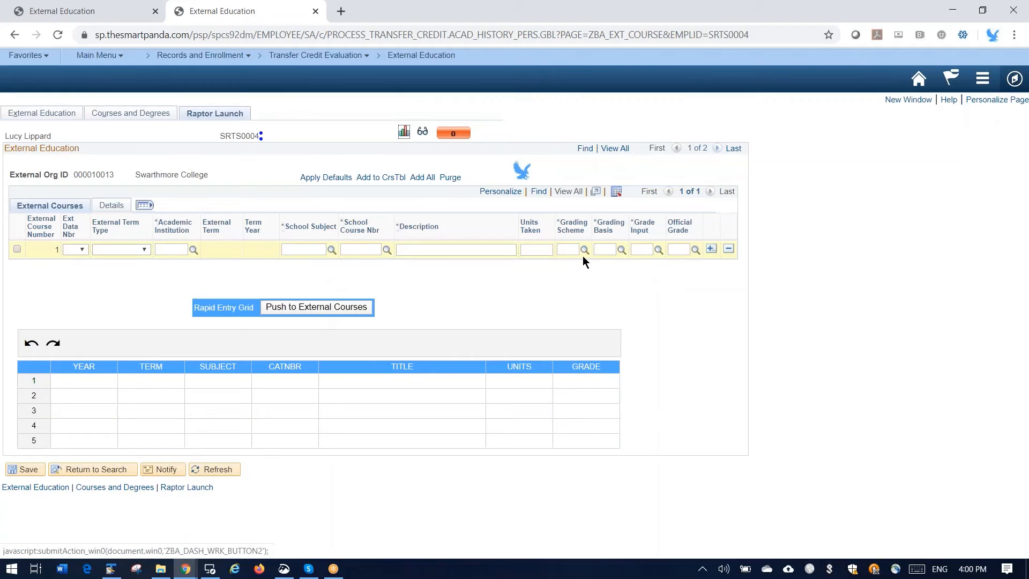
Step: Fill the blank external course row with term type Semester, academic institution PSUNV, external term FALL and term year 2002
{"action": "left_click", "coordinate": [127, 249]}
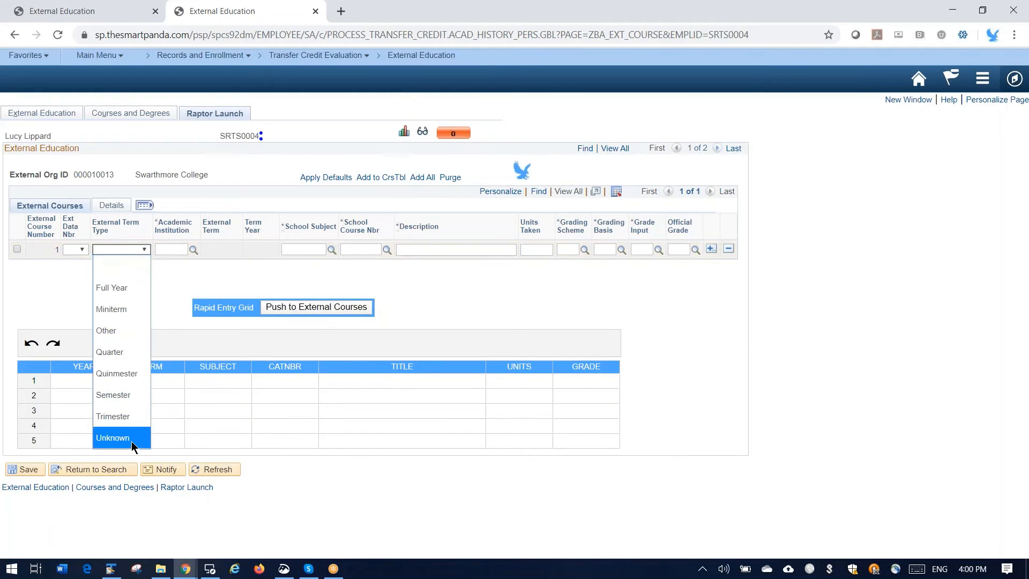
{"action": "left_click", "coordinate": [137, 395]}
{"action": "left_click", "coordinate": [169, 249]}
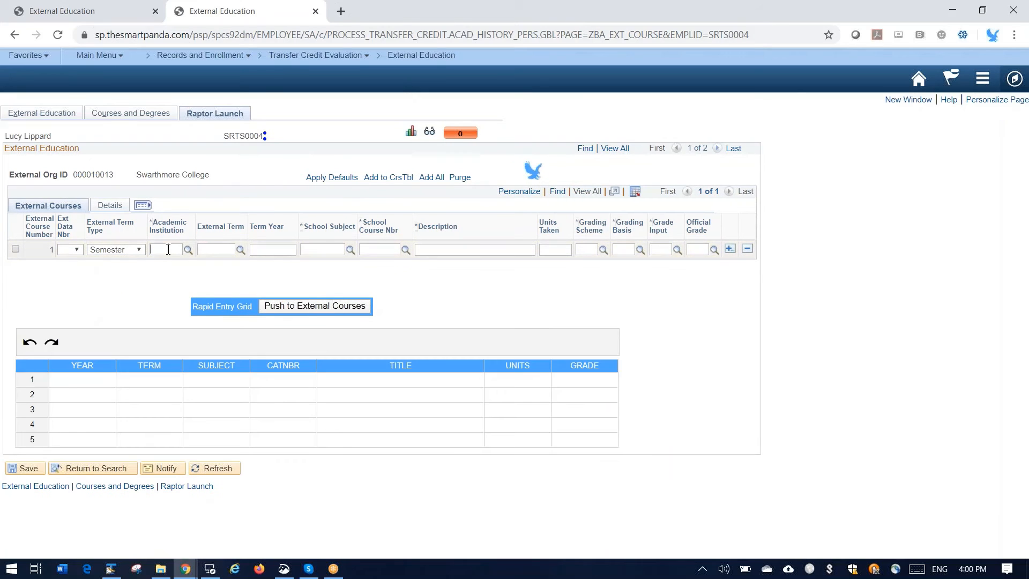
{"action": "type", "text": "psunv"}
{"action": "key", "text": "Tab"}
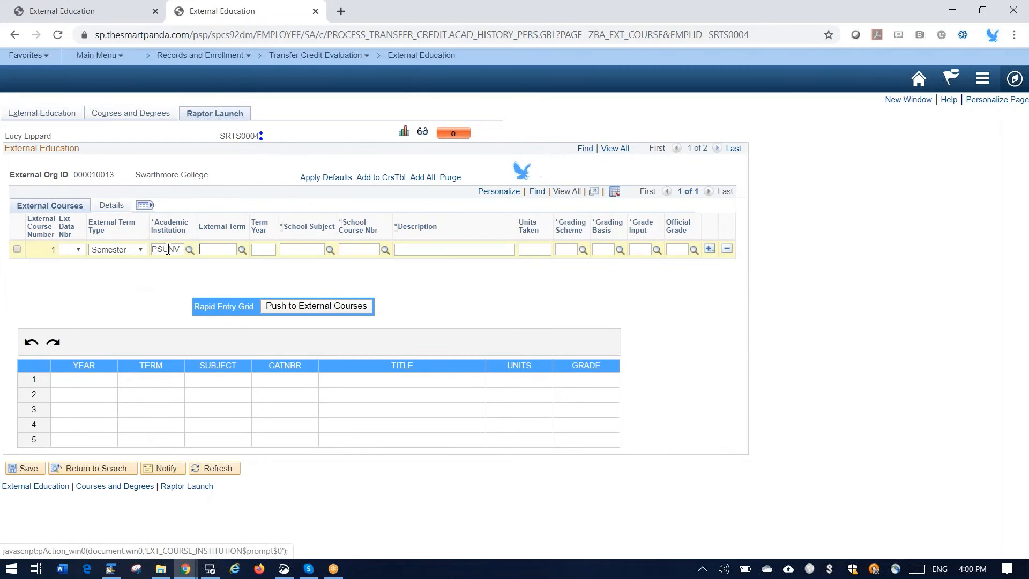
{"action": "type", "text": "fall"}
{"action": "key", "text": "Tab"}
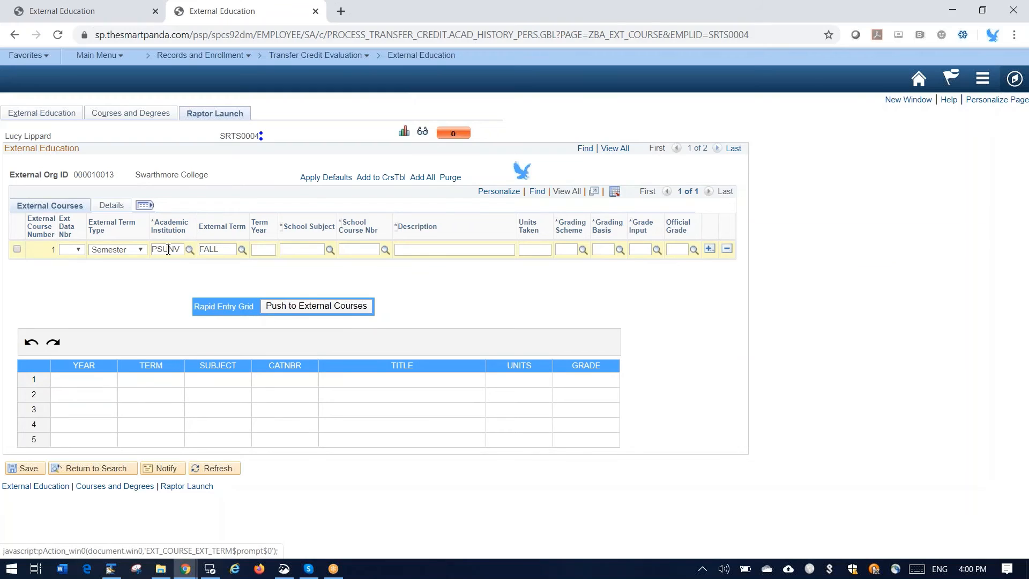
{"action": "type", "text": "2002"}
{"action": "key", "text": "Tab"}
Step: Set the first external course's school subject to MATH and its school course number to 101
{"action": "type", "text": "math"}
{"action": "key", "text": "Tab"}
{"action": "key", "text": "Tab"}
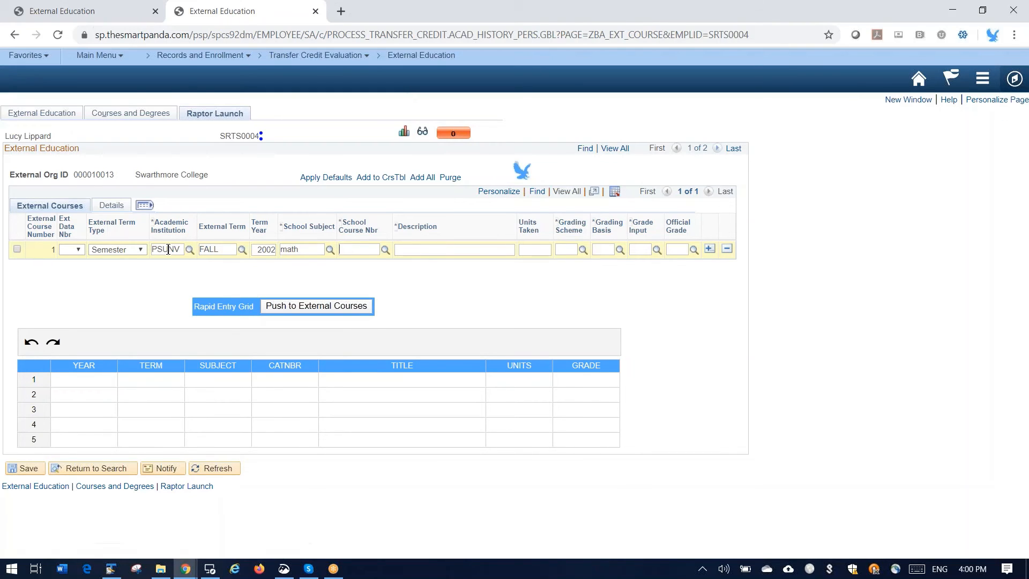
{"action": "type", "text": "101"}
{"action": "key", "text": "Tab"}
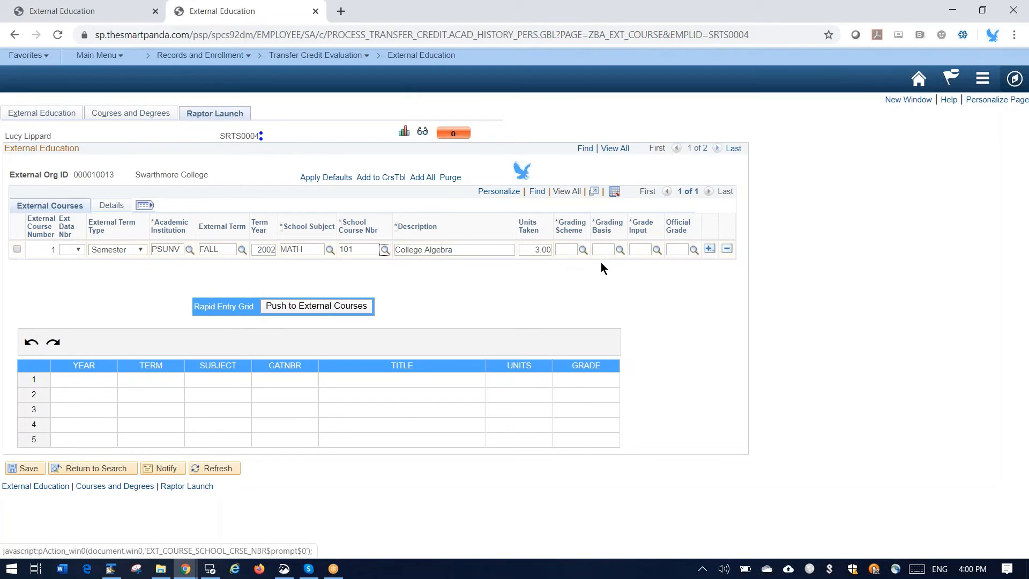
Step: Fill the MATH 101 course's grading scheme and grading basis by applying the defaults, and check its details
{"action": "left_click", "coordinate": [582, 251]}
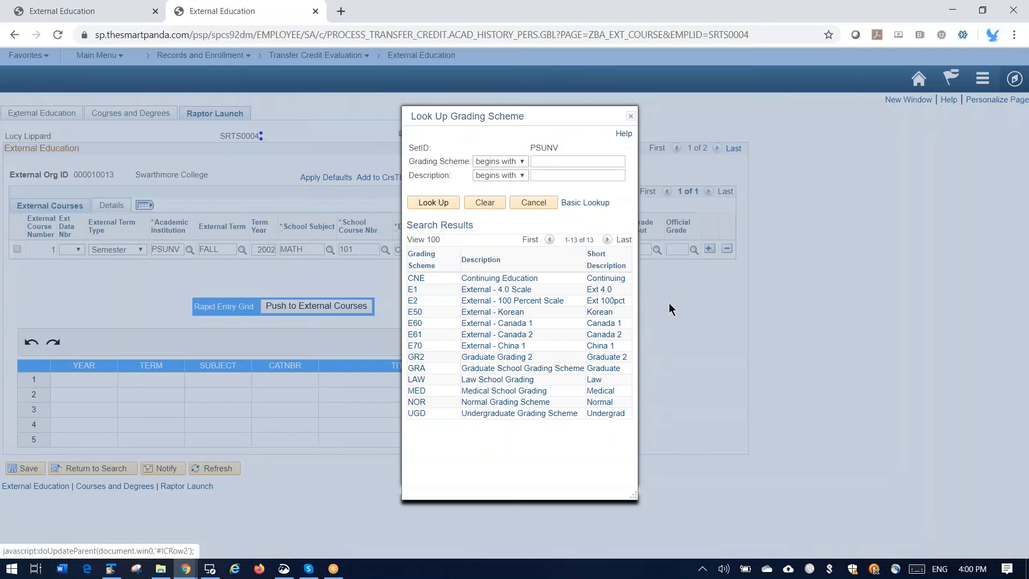
{"action": "left_click", "coordinate": [552, 204]}
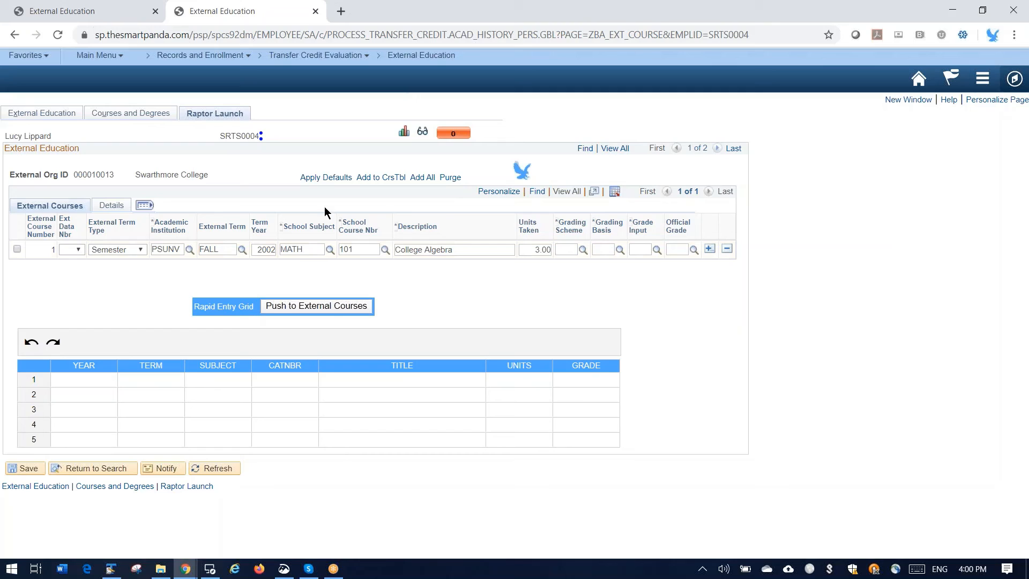
{"action": "left_click", "coordinate": [326, 178]}
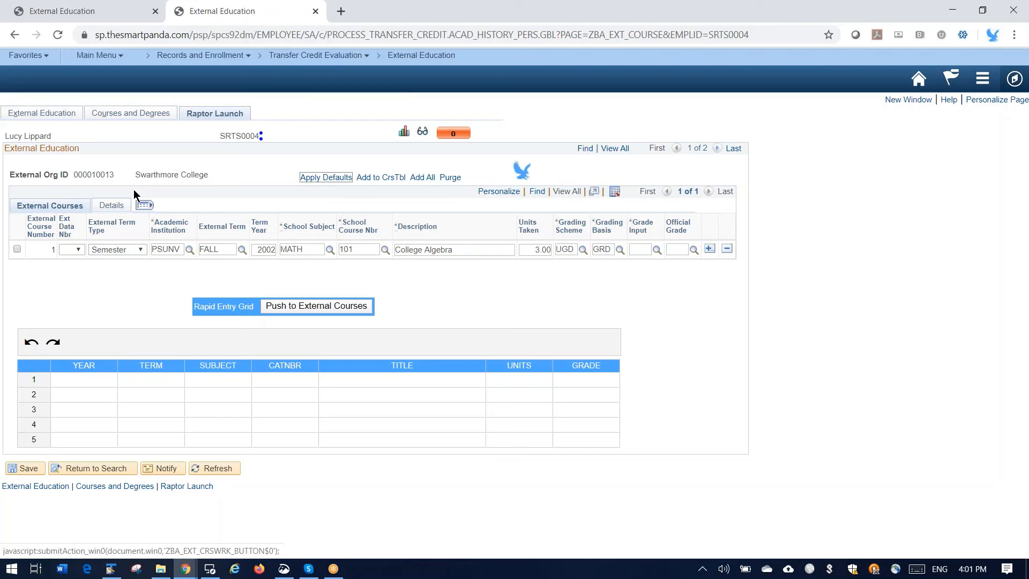
{"action": "left_click", "coordinate": [120, 208]}
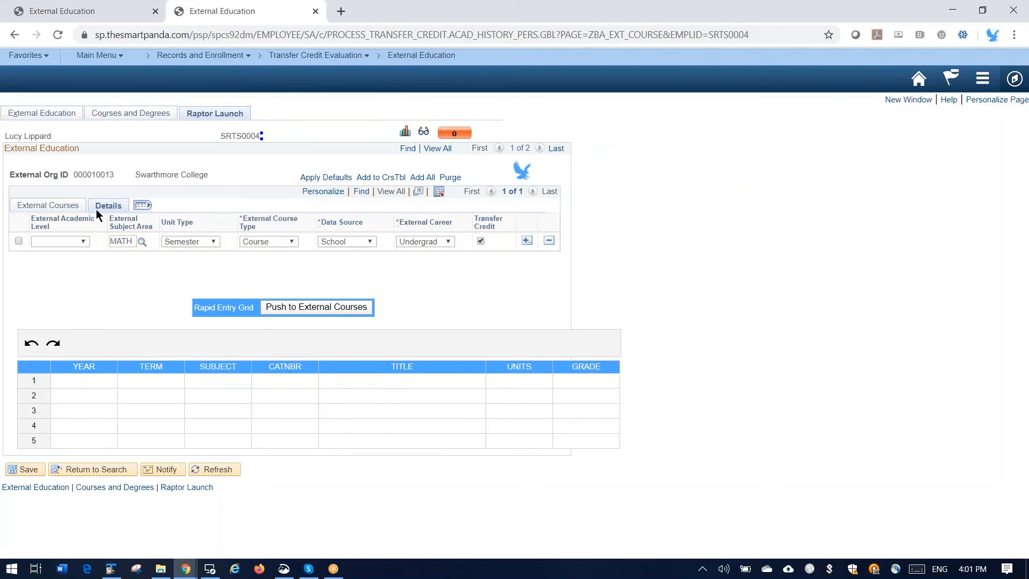
{"action": "left_click", "coordinate": [48, 205]}
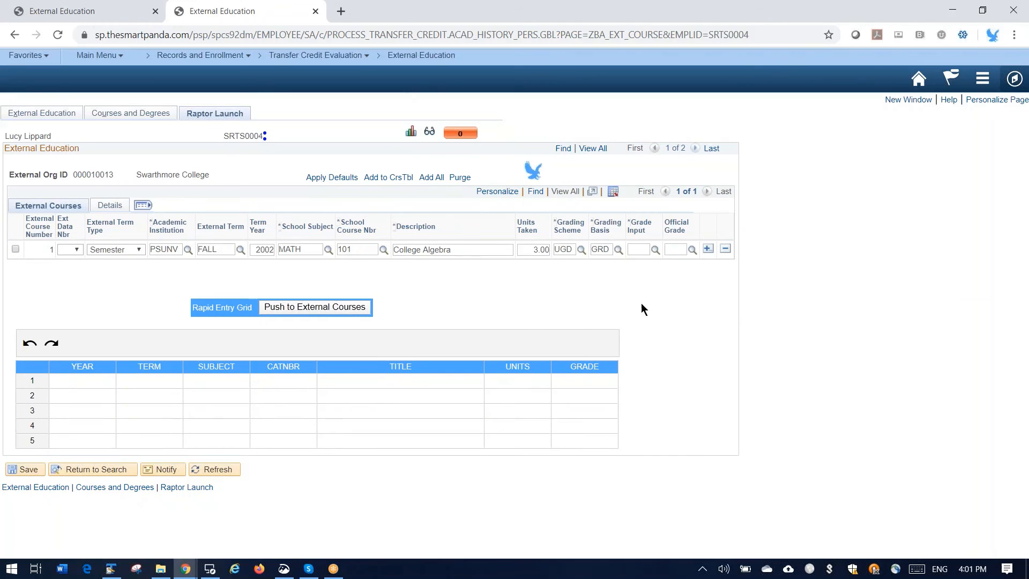
Step: Enter grade C for the MATH 101 course and insert two more external course rows
{"action": "type", "text": "C"}
{"action": "key", "text": "Tab"}
{"action": "left_click", "coordinate": [707, 250]}
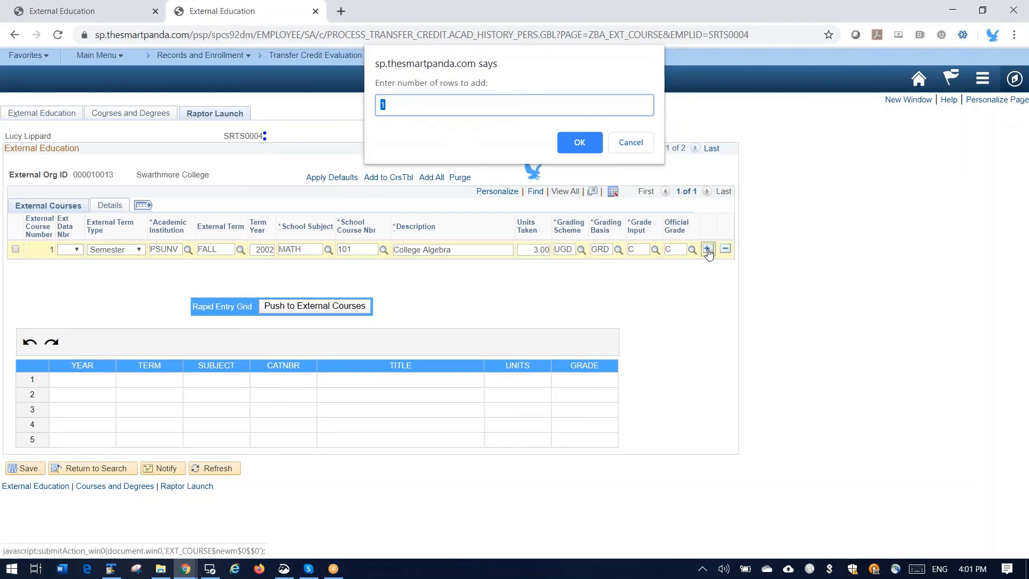
{"action": "type", "text": "2"}
{"action": "left_click", "coordinate": [588, 143]}
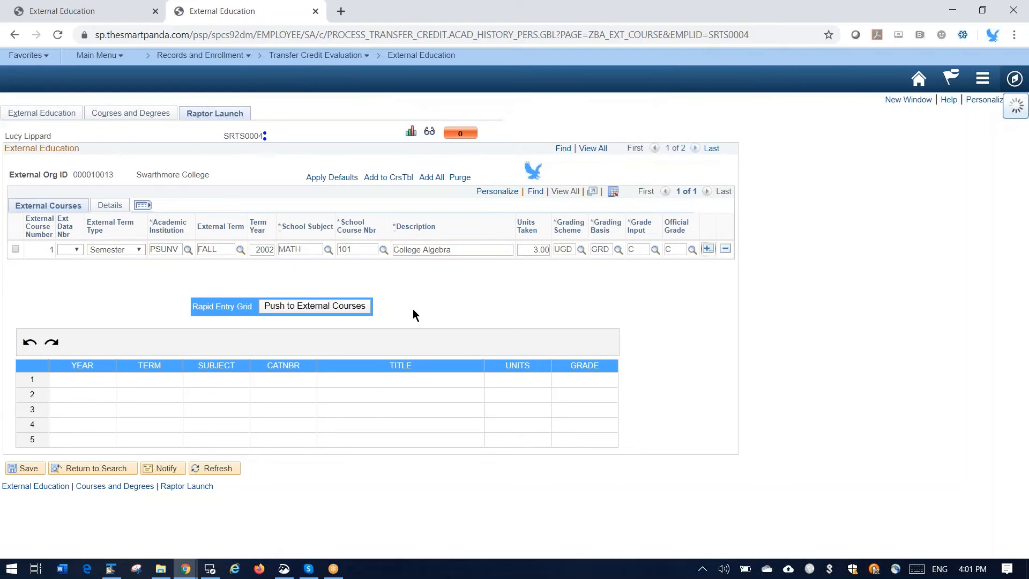
Step: Apply the defaults to the two added course rows and check their details
{"action": "left_click", "coordinate": [318, 179]}
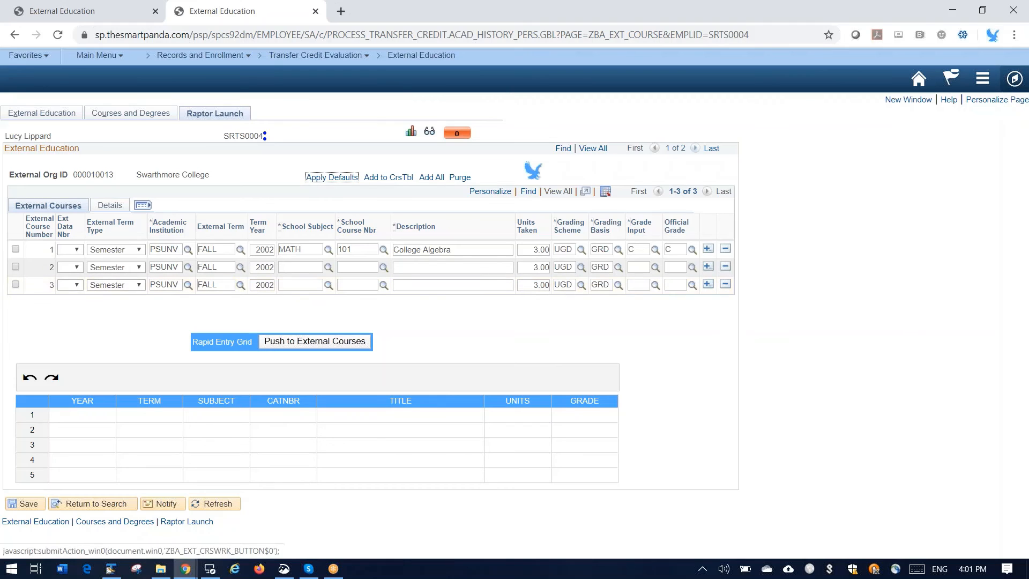
{"action": "left_click", "coordinate": [115, 209]}
{"action": "left_click", "coordinate": [65, 209]}
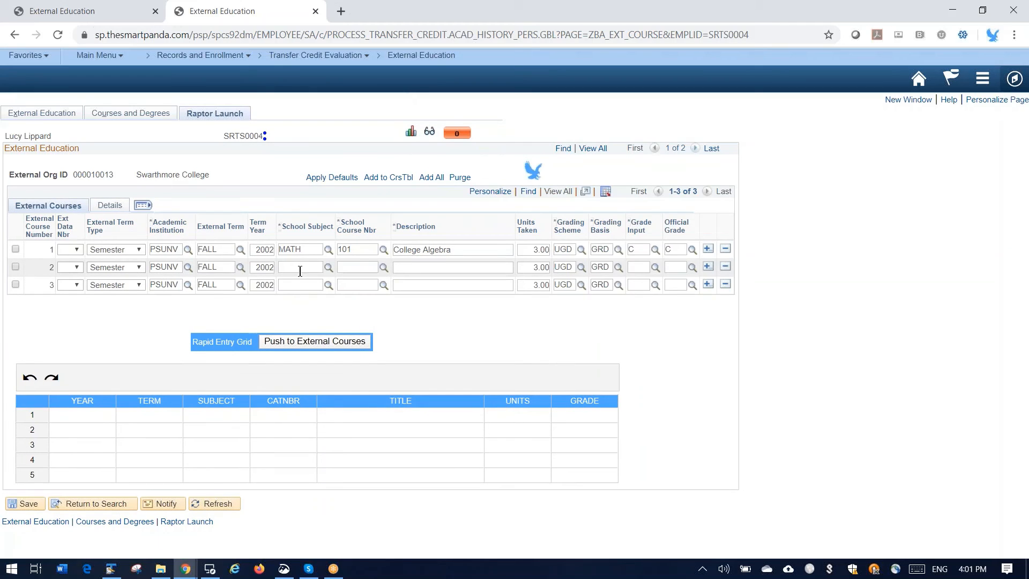
Step: Set the second external course's school subject to ENGL and its school course number to 101
{"action": "left_click", "coordinate": [301, 271]}
{"action": "type", "text": "engl"}
{"action": "key", "text": "Tab"}
{"action": "key", "text": "Tab"}
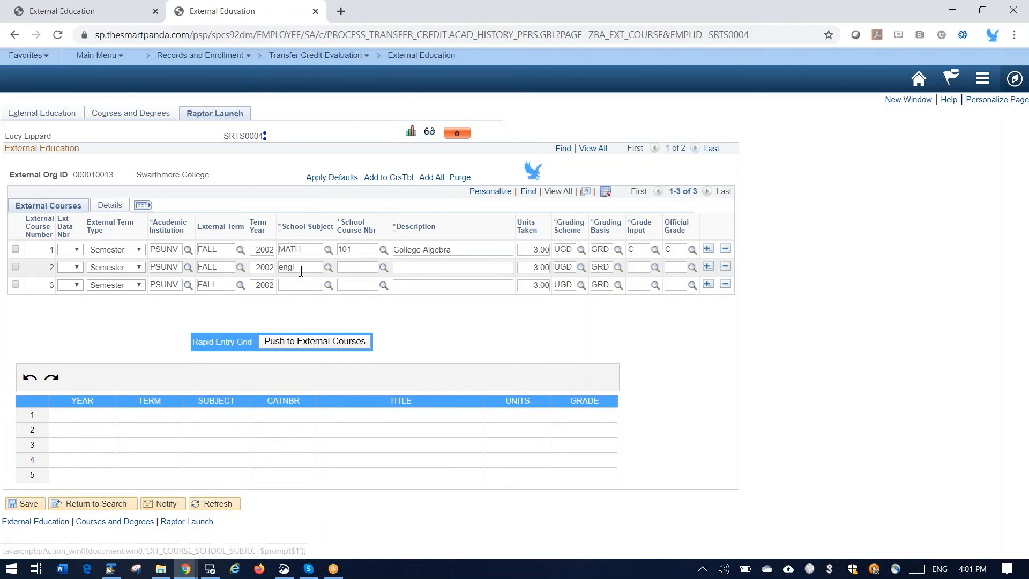
{"action": "type", "text": "101"}
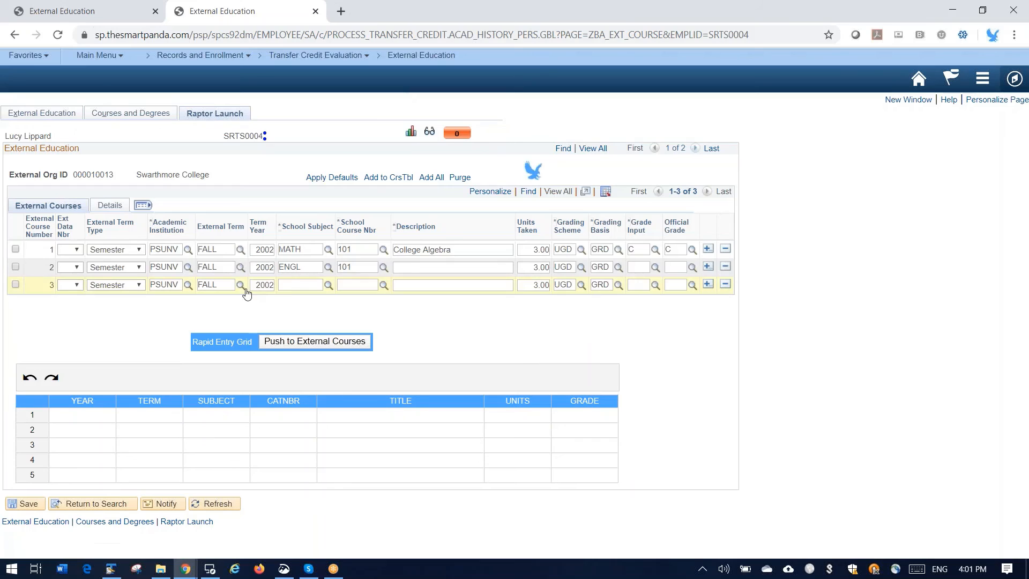
Step: Set the third external course's school subject to HIST and its school course number to 201
{"action": "left_click", "coordinate": [299, 288]}
{"action": "type", "text": "Hist"}
{"action": "key", "text": "Tab"}
{"action": "key", "text": "Tab"}
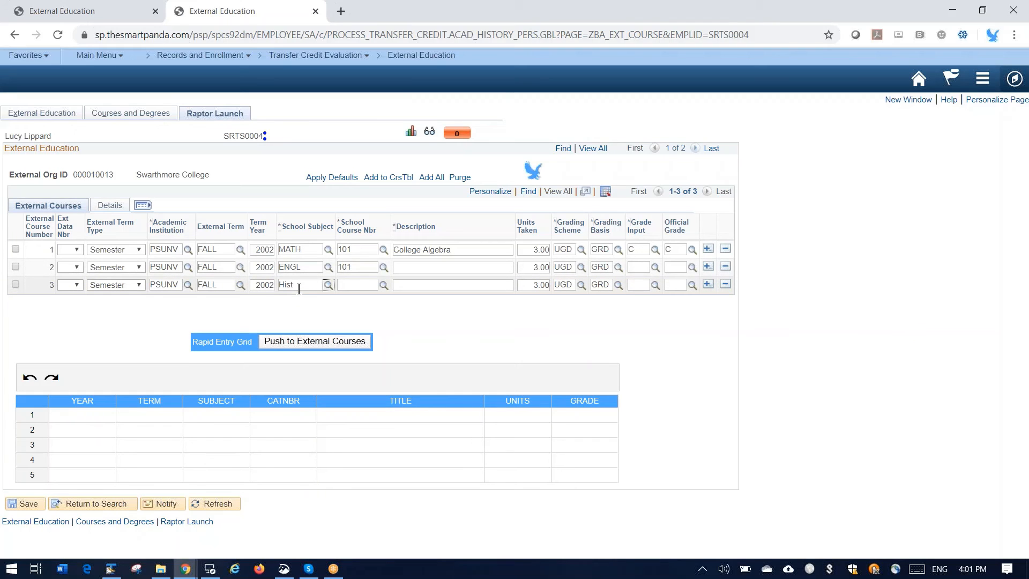
{"action": "type", "text": "201"}
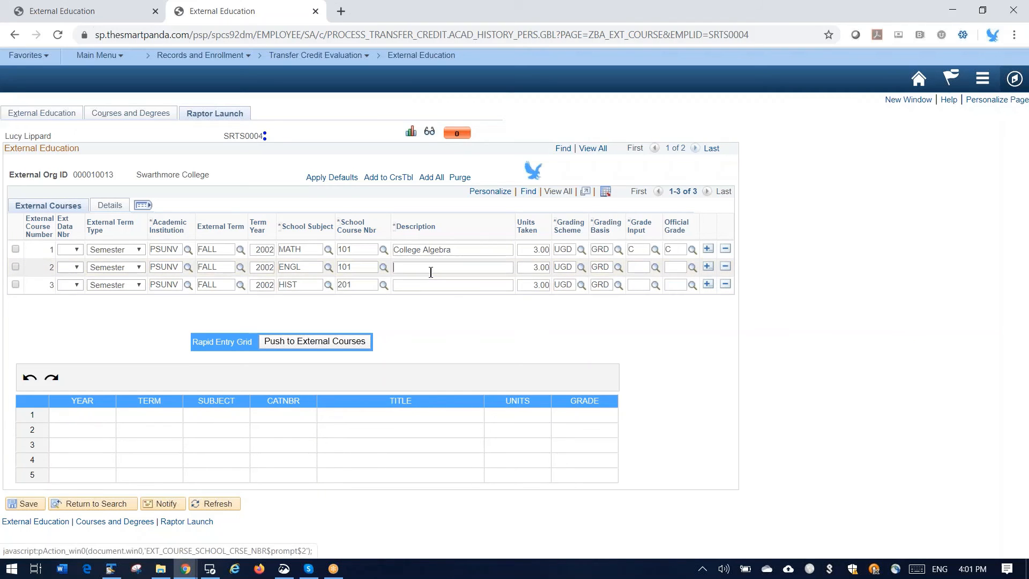
Step: Enter the description Composition for the ENGL 101 course and Europe for the HIST 201 course
{"action": "left_click", "coordinate": [431, 272]}
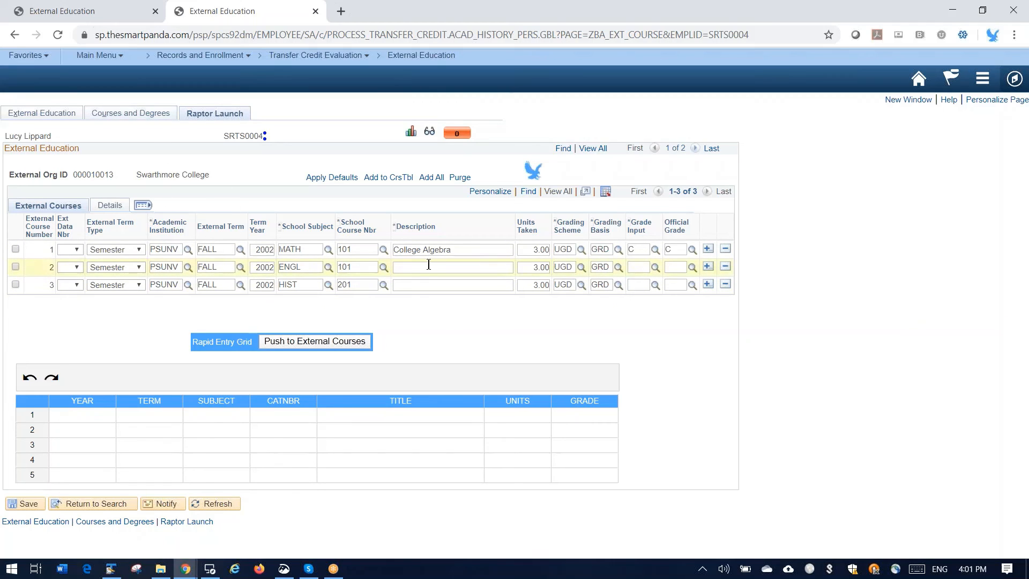
{"action": "type", "text": "Composition"}
{"action": "left_click", "coordinate": [422, 285]}
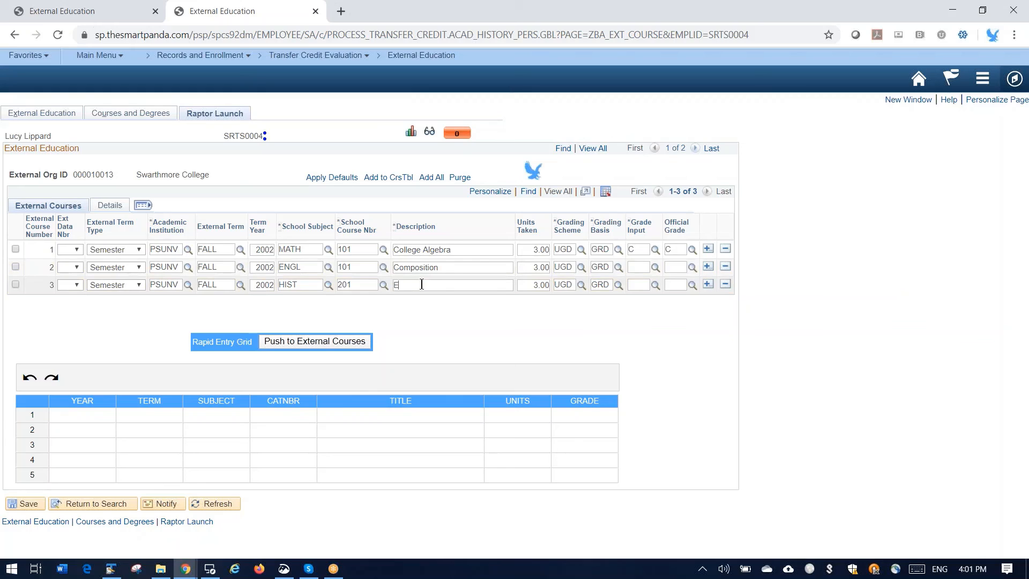
{"action": "type", "text": "Europe"}
{"action": "key", "text": "Tab"}
Step: Enter grade B for ENGL 101 and grade A for HIST 201, and save the external education record
{"action": "left_click", "coordinate": [628, 266]}
{"action": "type", "text": "B"}
{"action": "left_click", "coordinate": [637, 285]}
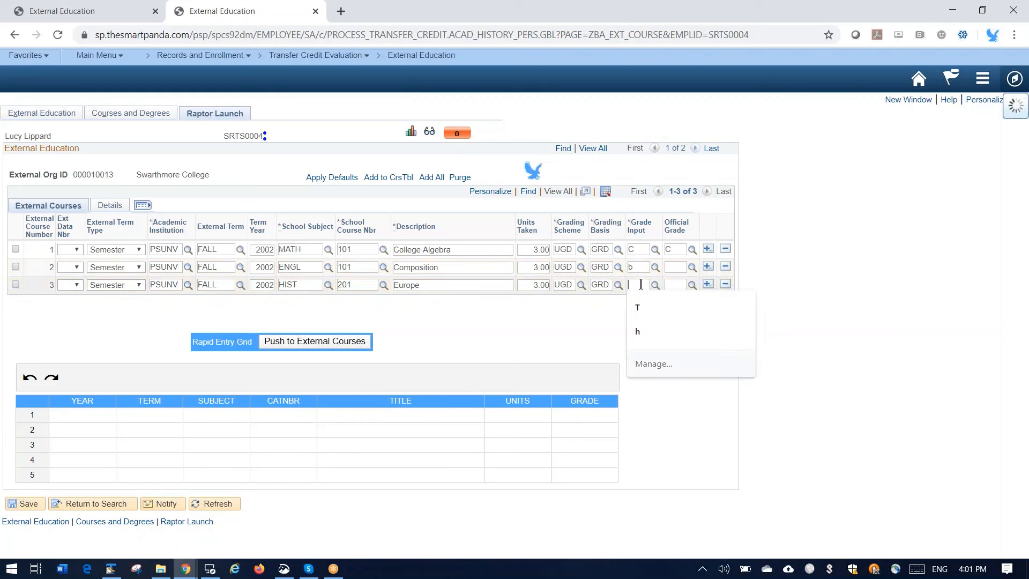
{"action": "type", "text": "a"}
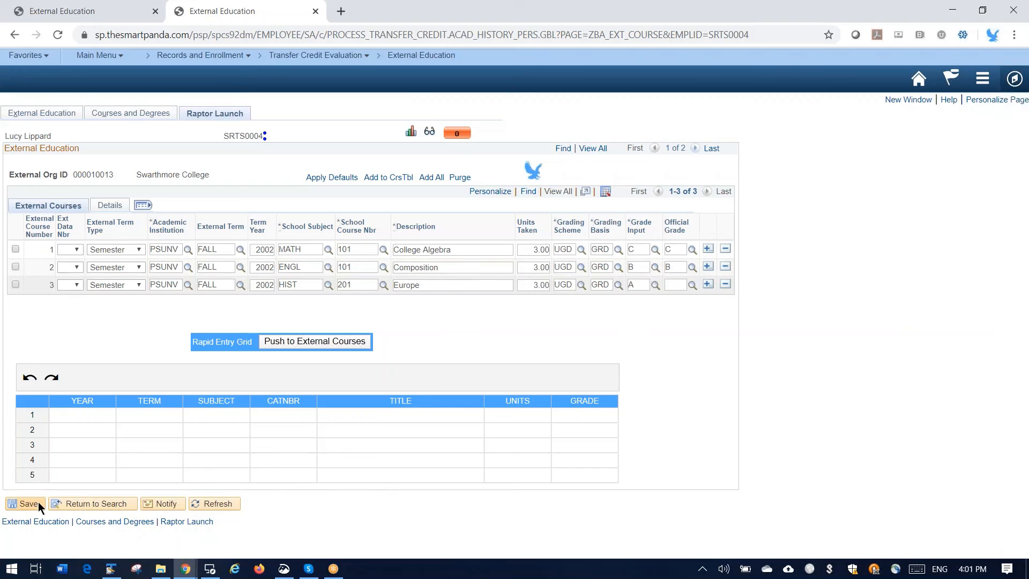
{"action": "left_click", "coordinate": [38, 504]}
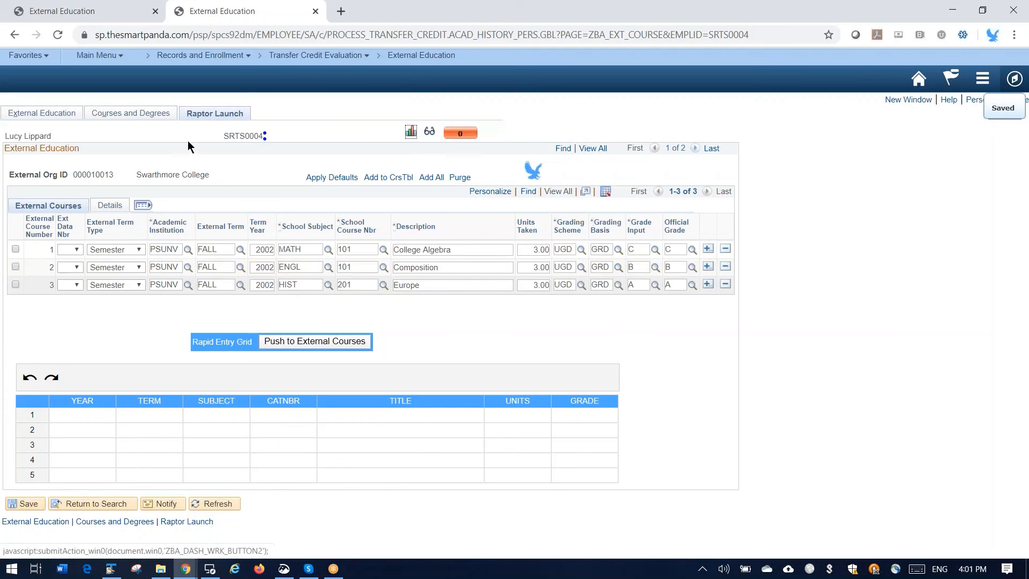
Step: Check the saved courses on the Courses and Degrees page, and return to the Raptor Launch page
{"action": "left_click", "coordinate": [166, 120]}
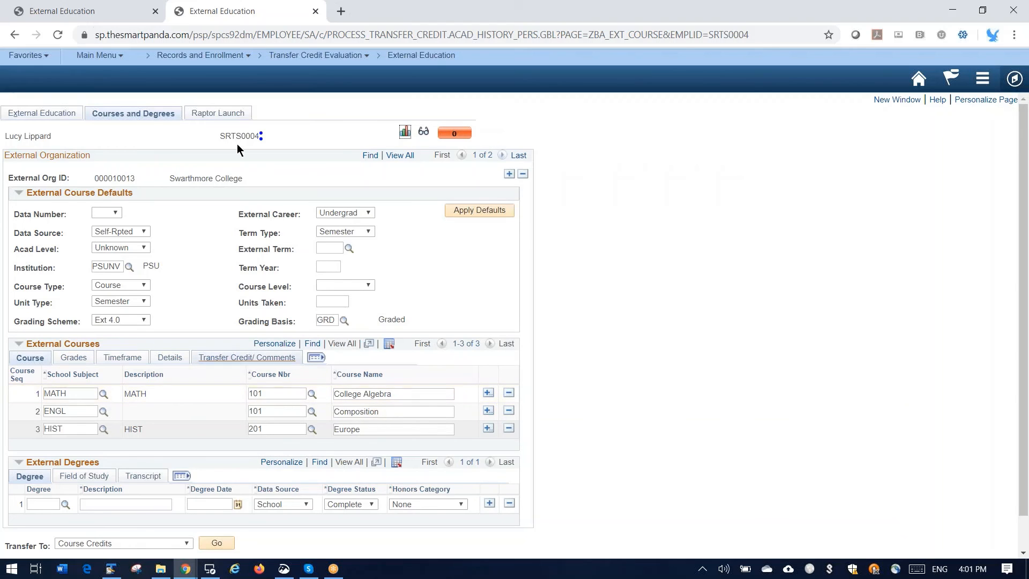
{"action": "left_click", "coordinate": [236, 114]}
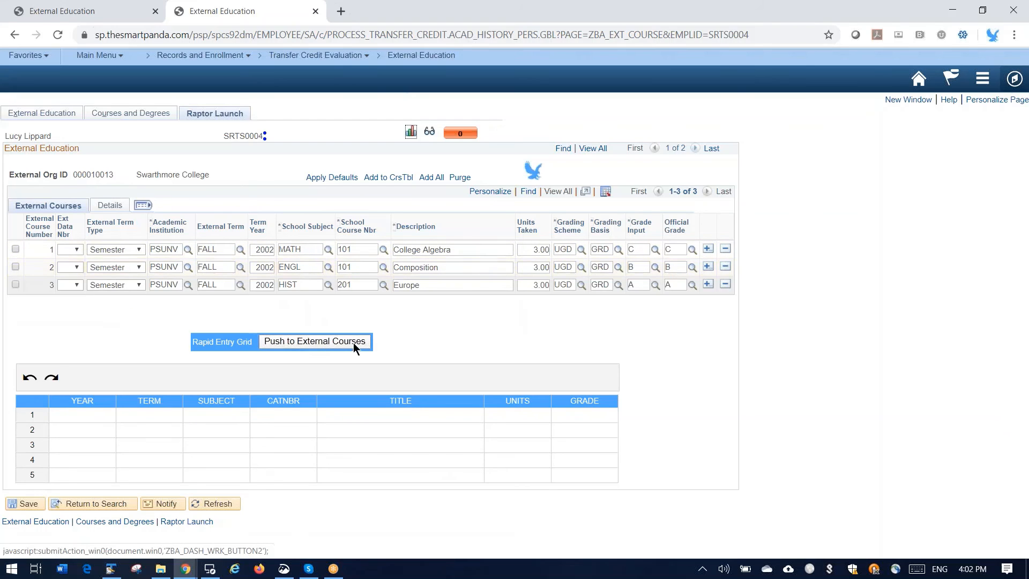
Step: Fill in year 2003, term Fall and subject Math in the first row of the Rapid Entry Grid
{"action": "left_click", "coordinate": [94, 418]}
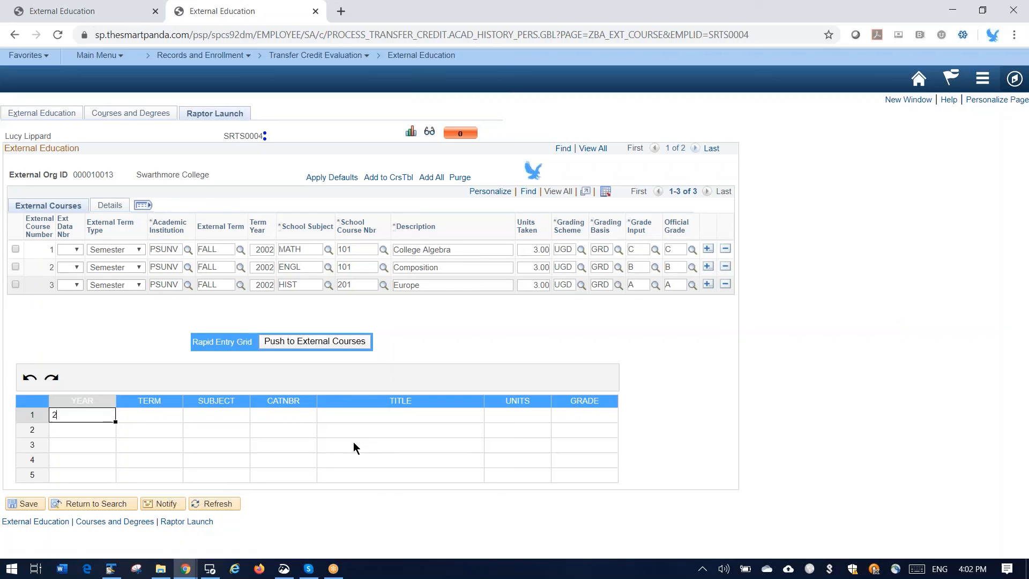
{"action": "type", "text": "2003"}
{"action": "key", "text": "Tab"}
{"action": "key", "text": "Tab"}
{"action": "left_click", "coordinate": [159, 420]}
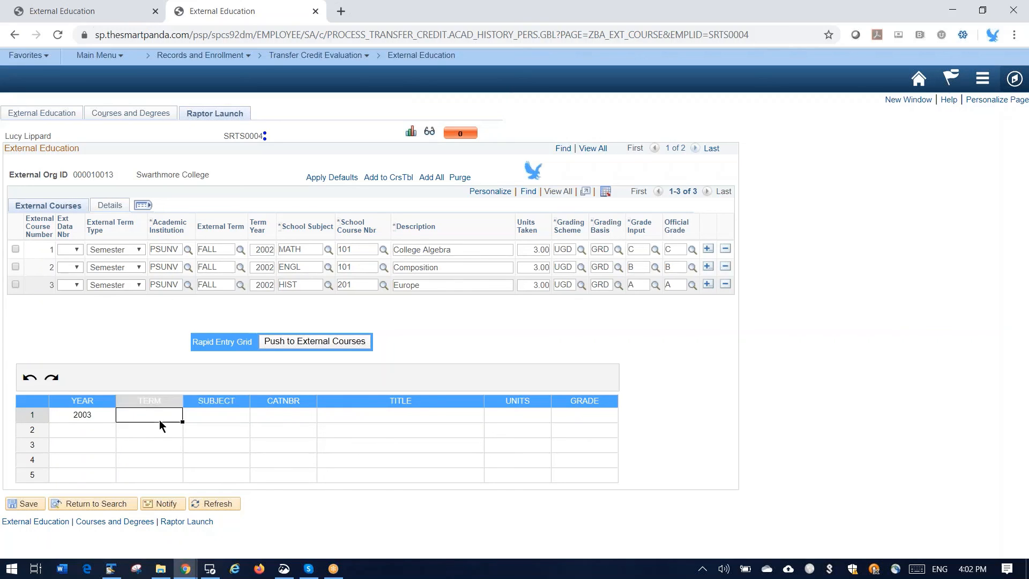
{"action": "type", "text": "Fall"}
{"action": "left_click", "coordinate": [207, 410]}
{"action": "type", "text": "Math"}
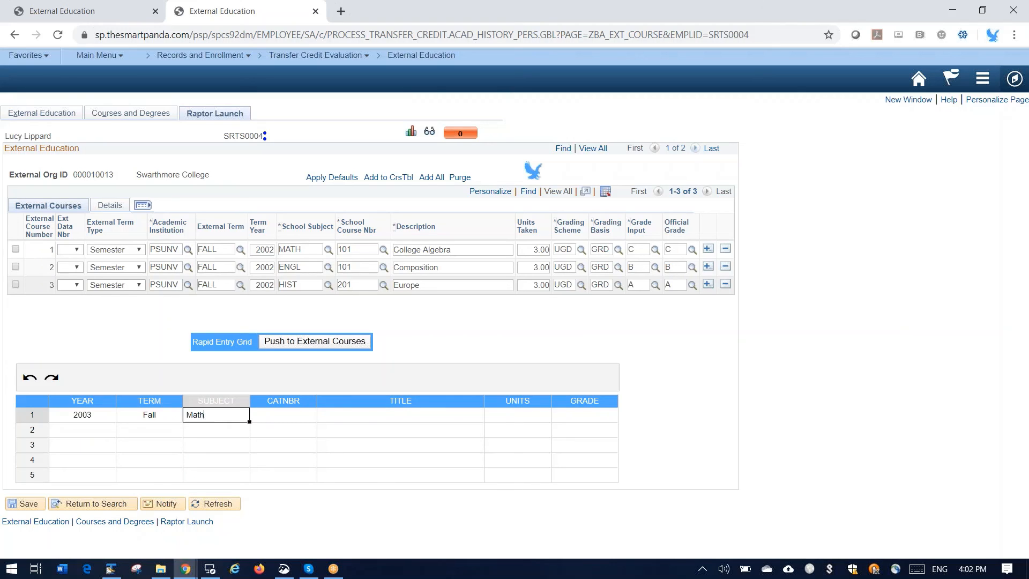
Step: Complete the row with catalog number 105, title College Math, 4 units and grade a, and push it to the external courses
{"action": "left_click", "coordinate": [271, 414]}
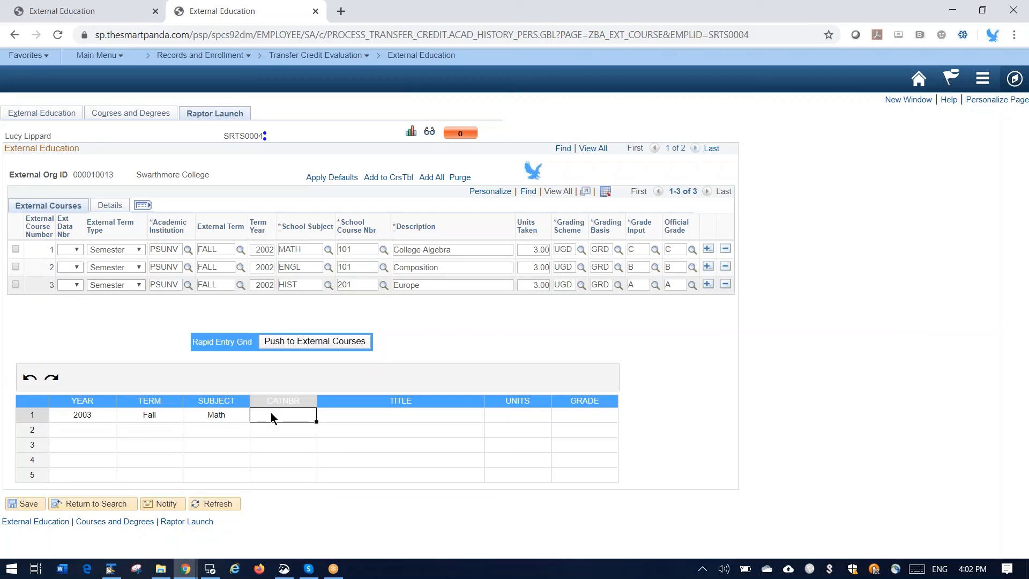
{"action": "type", "text": "105"}
{"action": "left_click", "coordinate": [345, 413]}
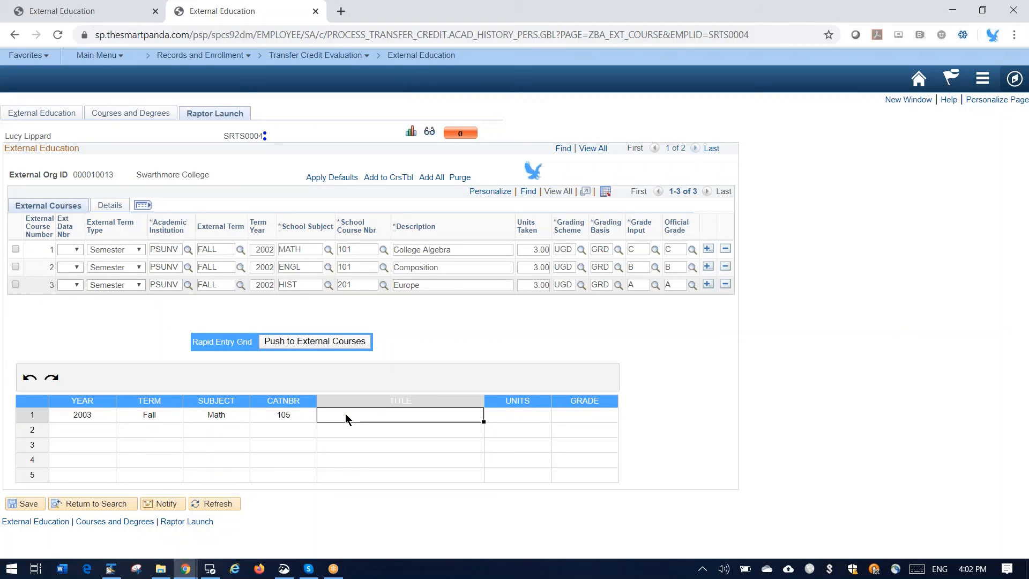
{"action": "type", "text": "College Math"}
{"action": "left_click", "coordinate": [487, 413]}
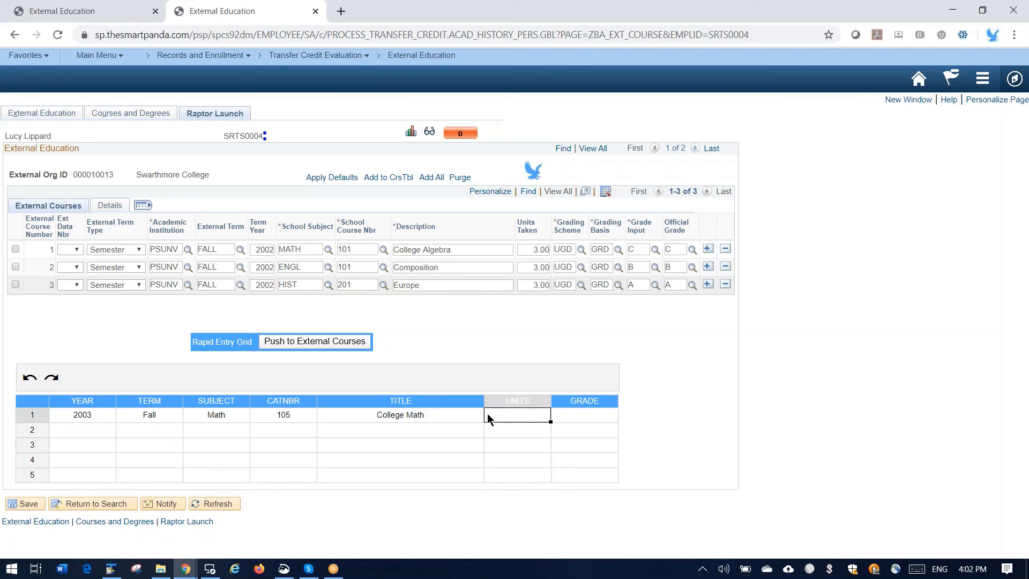
{"action": "type", "text": "4"}
{"action": "left_click", "coordinate": [574, 415]}
{"action": "type", "text": "a"}
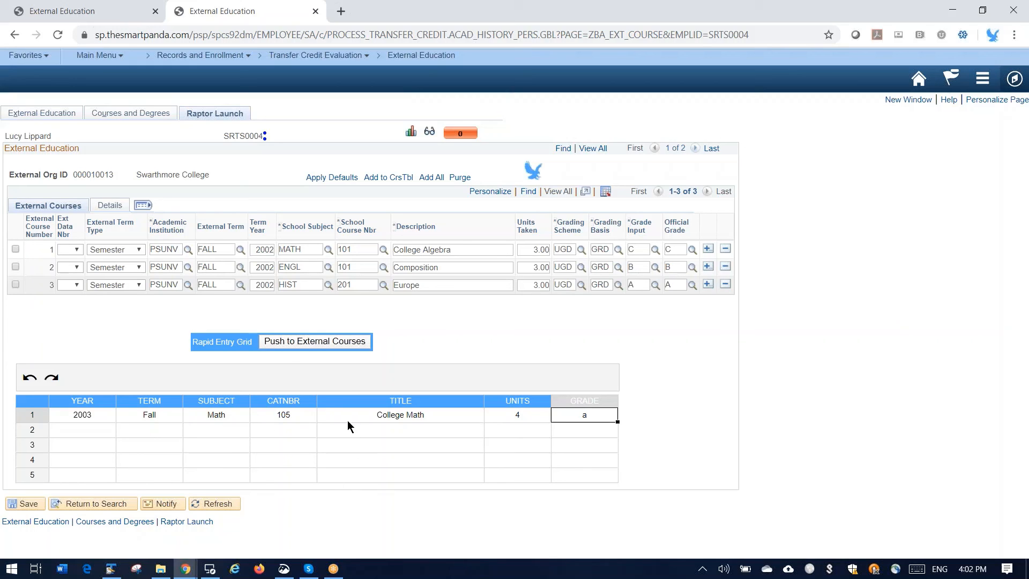
{"action": "left_click", "coordinate": [318, 341]}
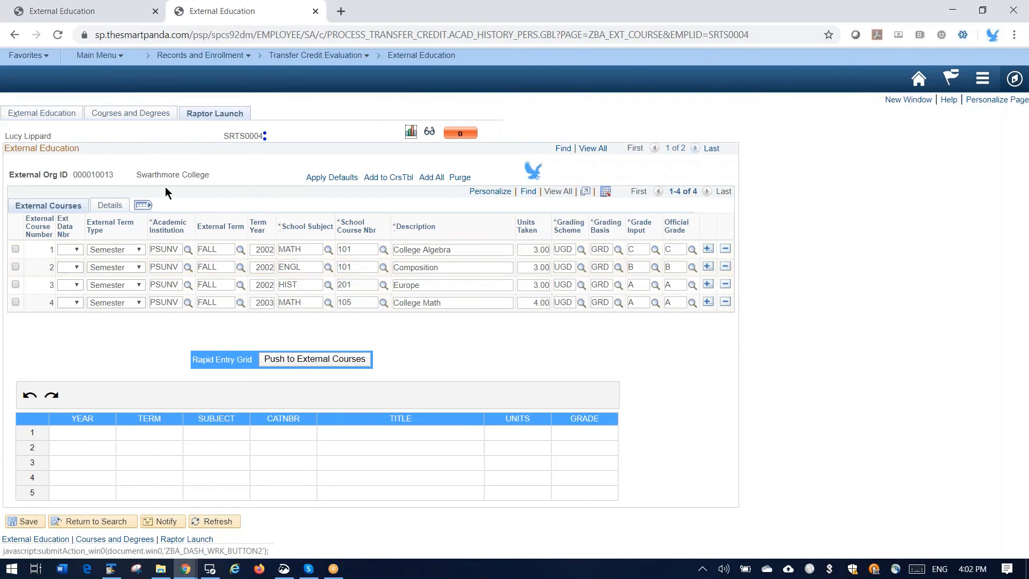
Step: Review the pushed Math 105 course on the Courses and Degrees page and go back to Raptor Launch
{"action": "left_click", "coordinate": [121, 118]}
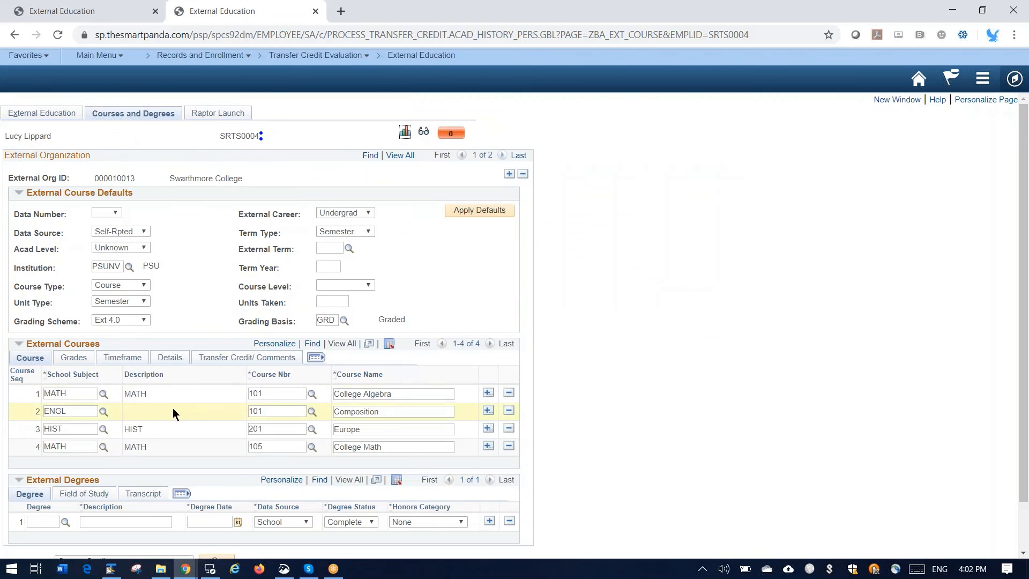
{"action": "left_click", "coordinate": [218, 113]}
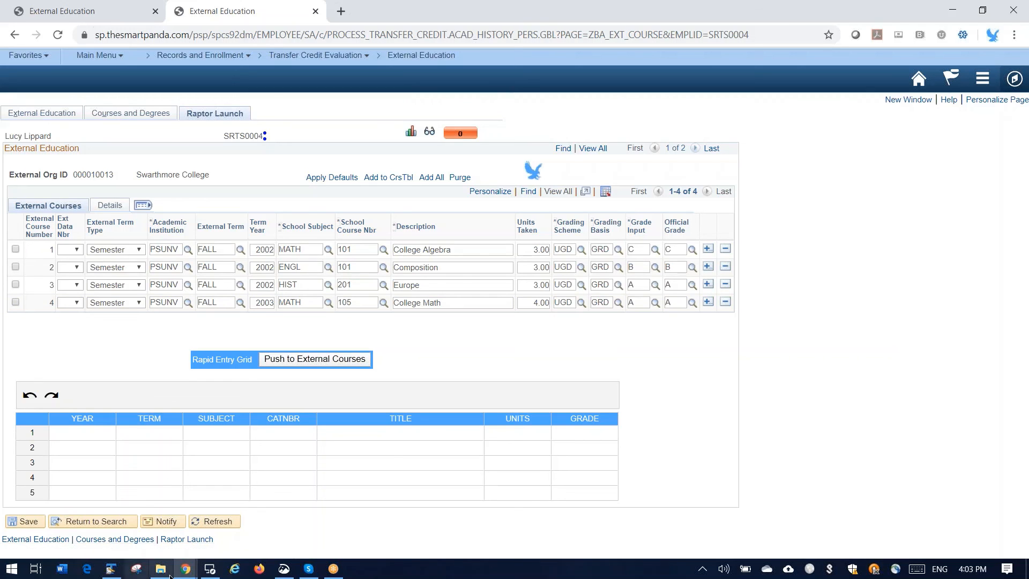
Step: Switch to the open Hub Dashboard browser window
{"action": "mouse_move", "coordinate": [186, 568]}
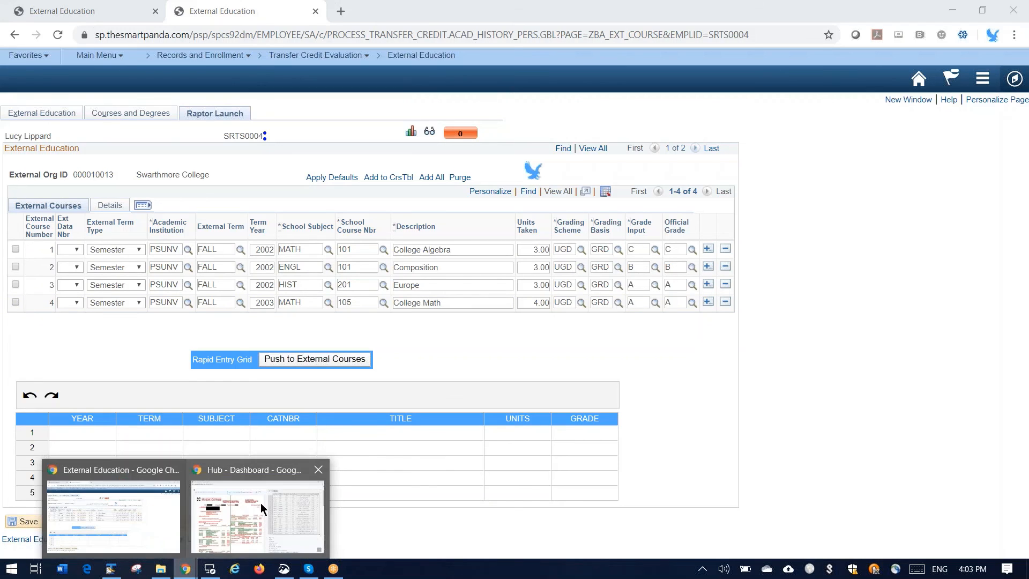